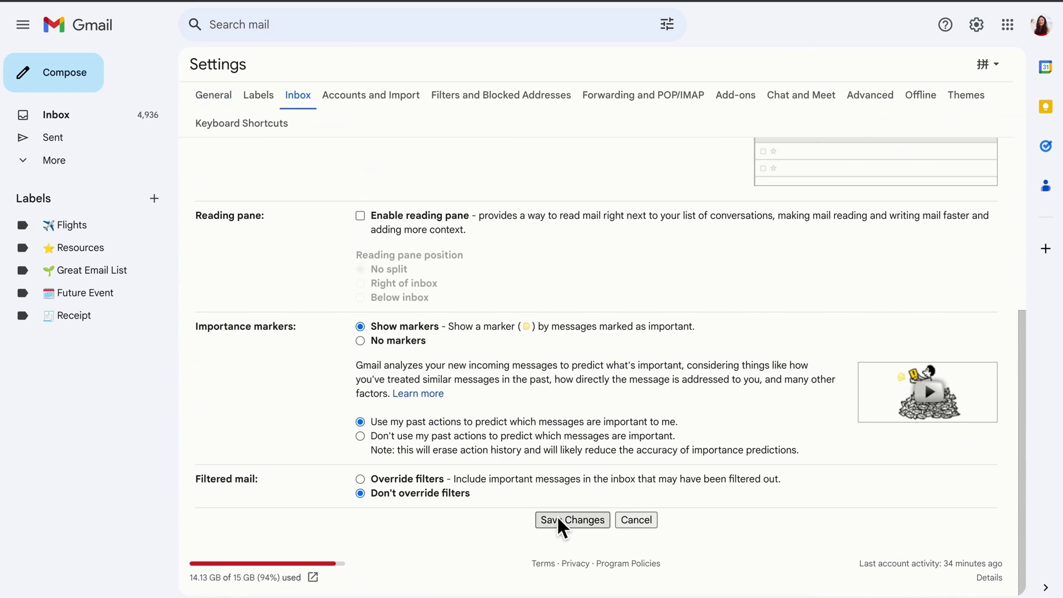
Step: Save the inbox settings and view the Promotions, Social, Updates and Primary categories in turn
click(558, 520)
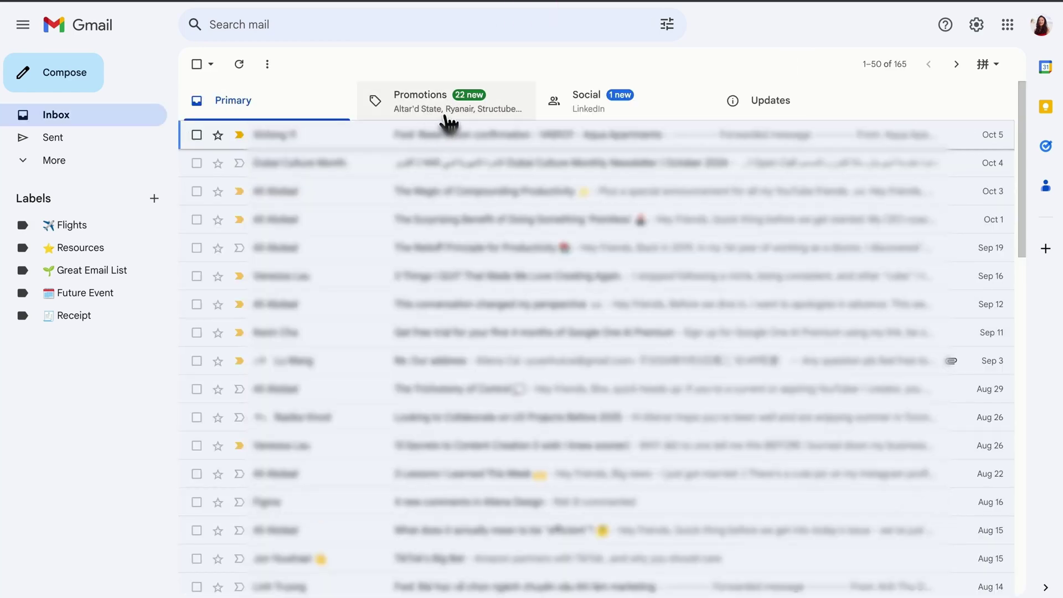
click(511, 117)
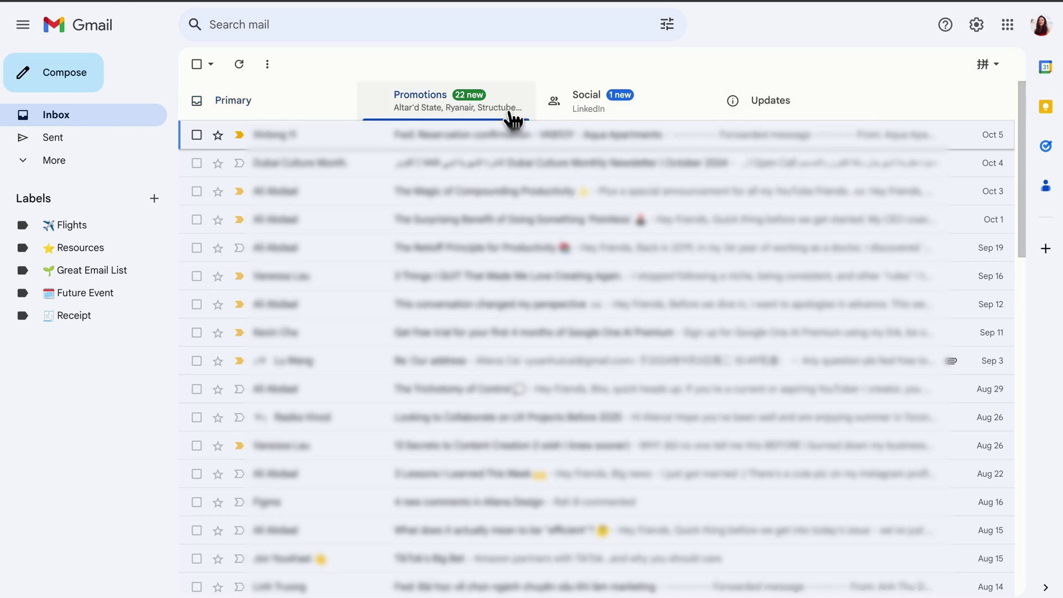
click(635, 119)
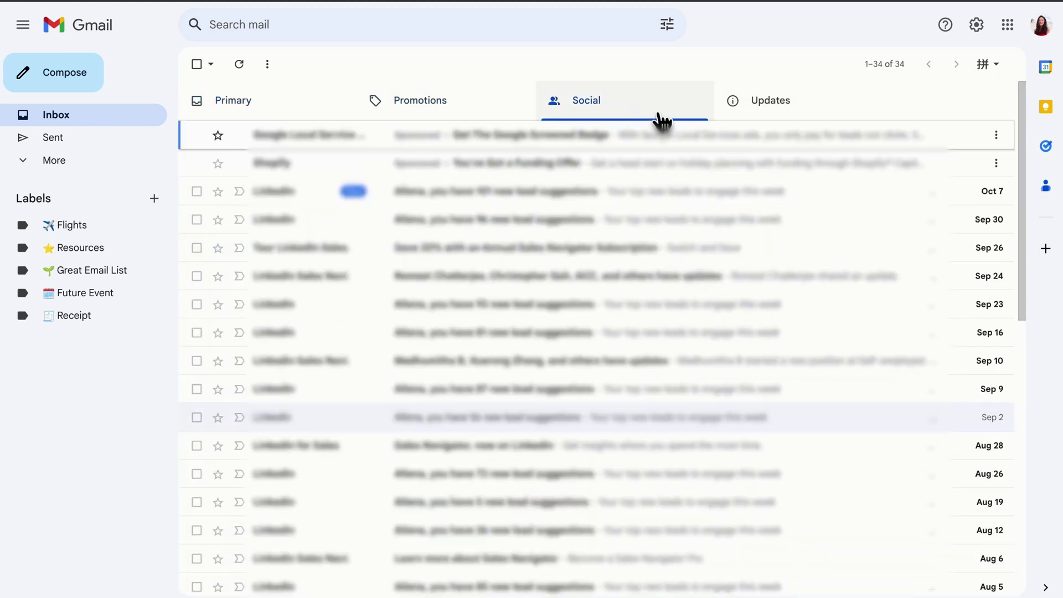
click(785, 112)
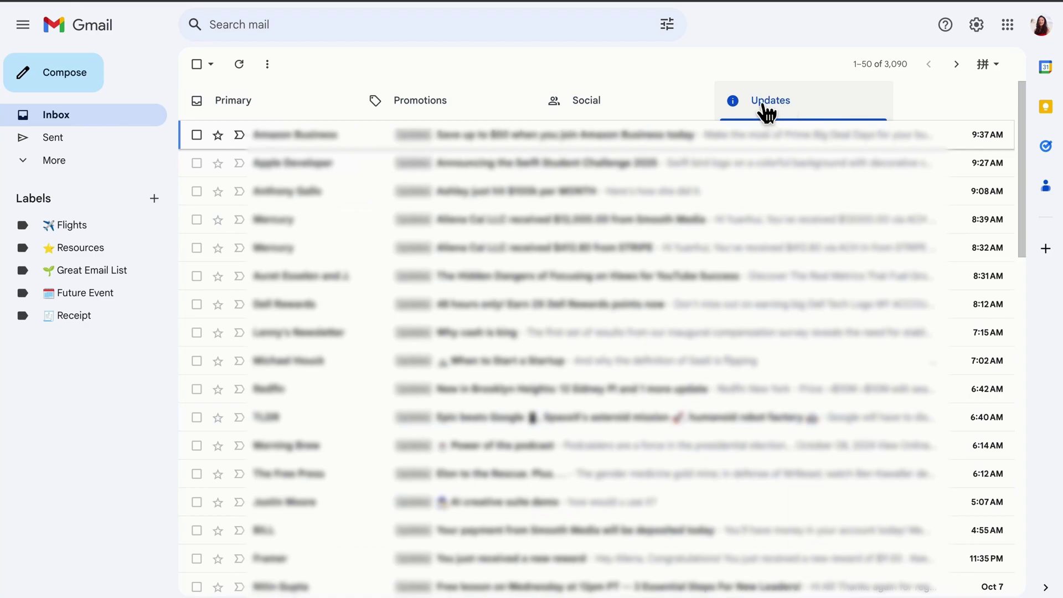
click(296, 100)
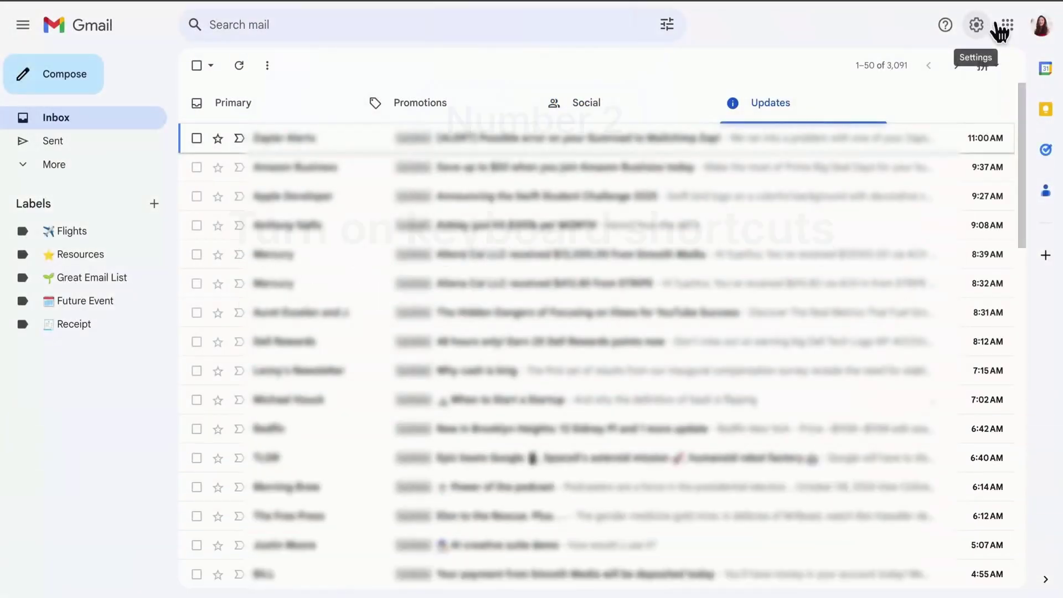
Step: Make sure keyboard shortcuts are set to on in the general settings and save the changes
click(993, 29)
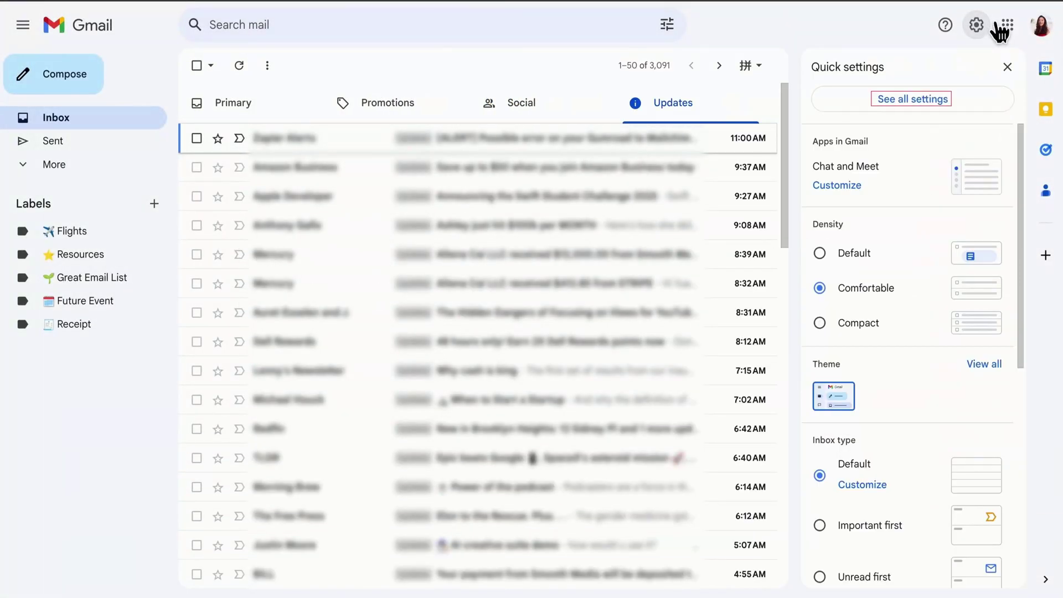
click(975, 109)
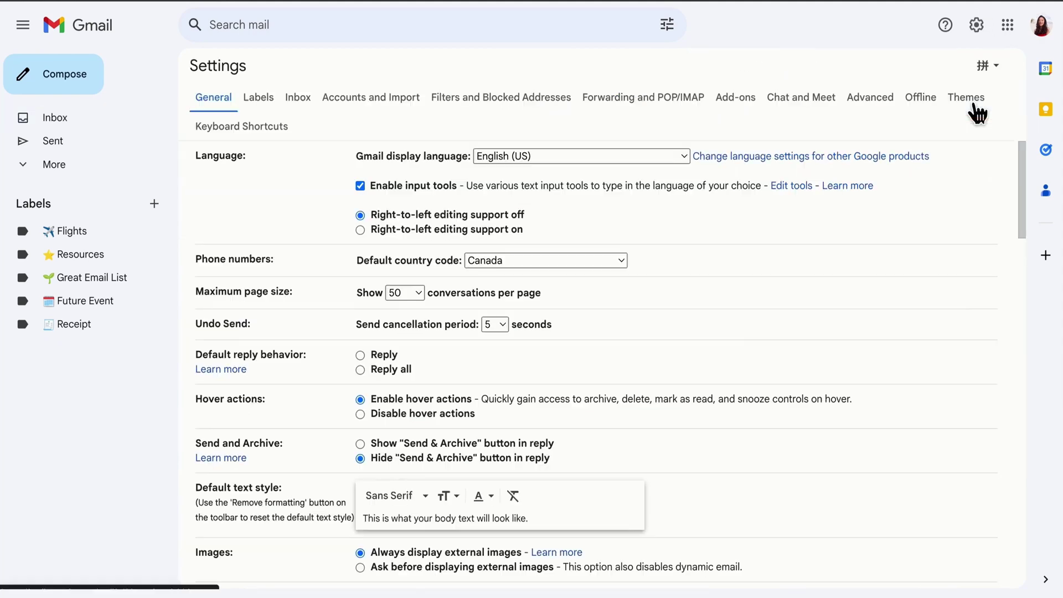
scroll(662, 276, down, 10)
scroll(661, 275, down, 10)
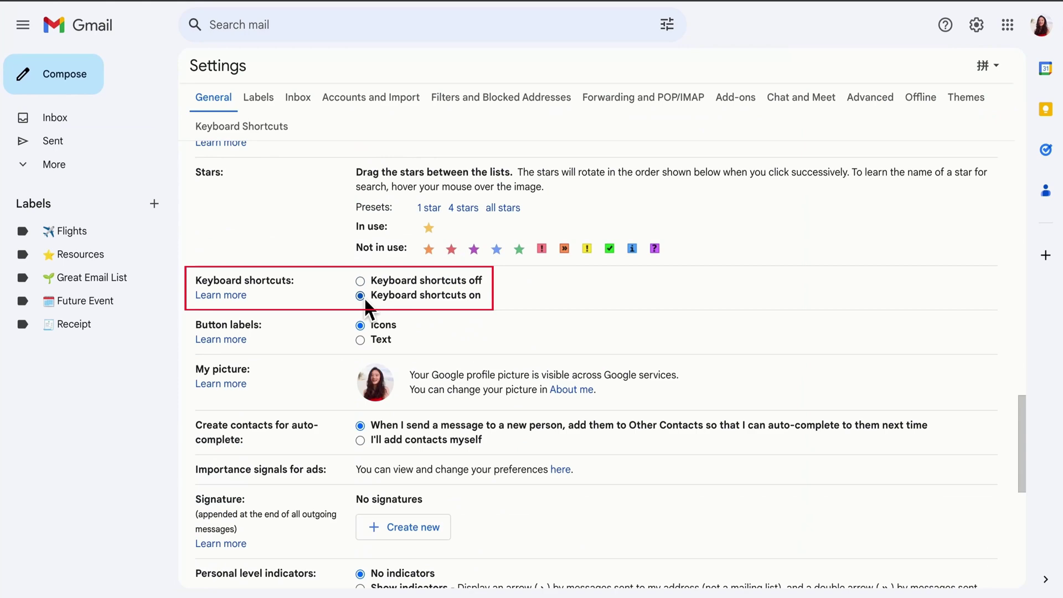
scroll(365, 305, down, 8)
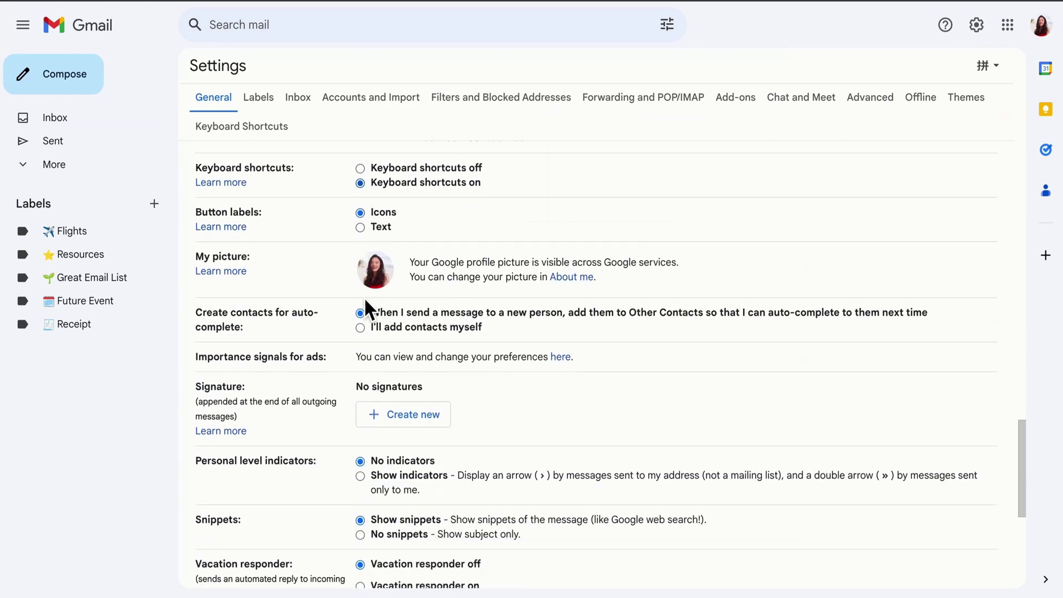
click(572, 514)
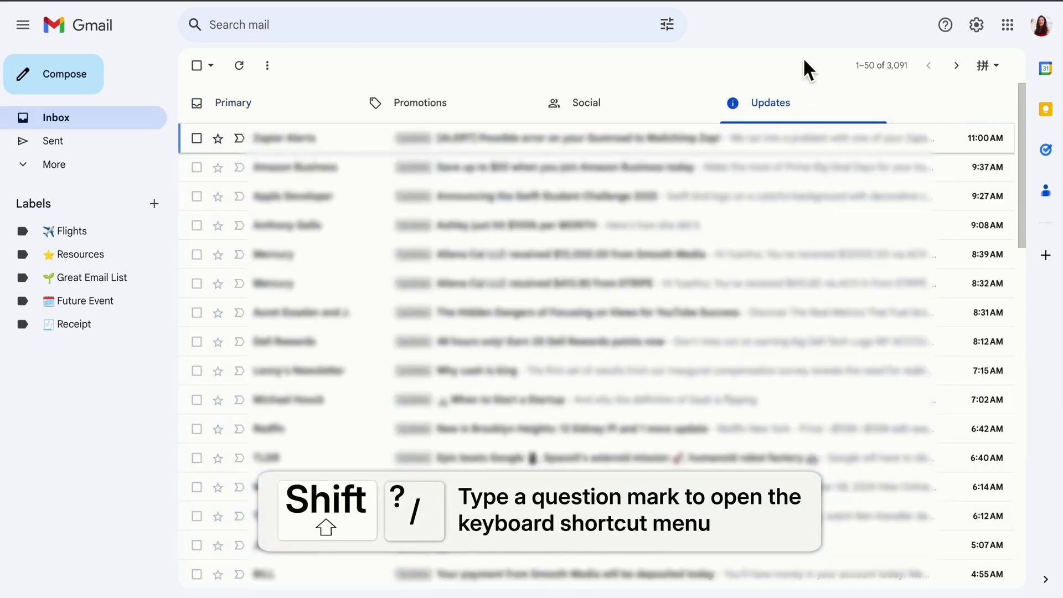
Step: Display and close the keyboard shortcut help, and review the full list of custom shortcut mappings in the settings
key(shift+question)
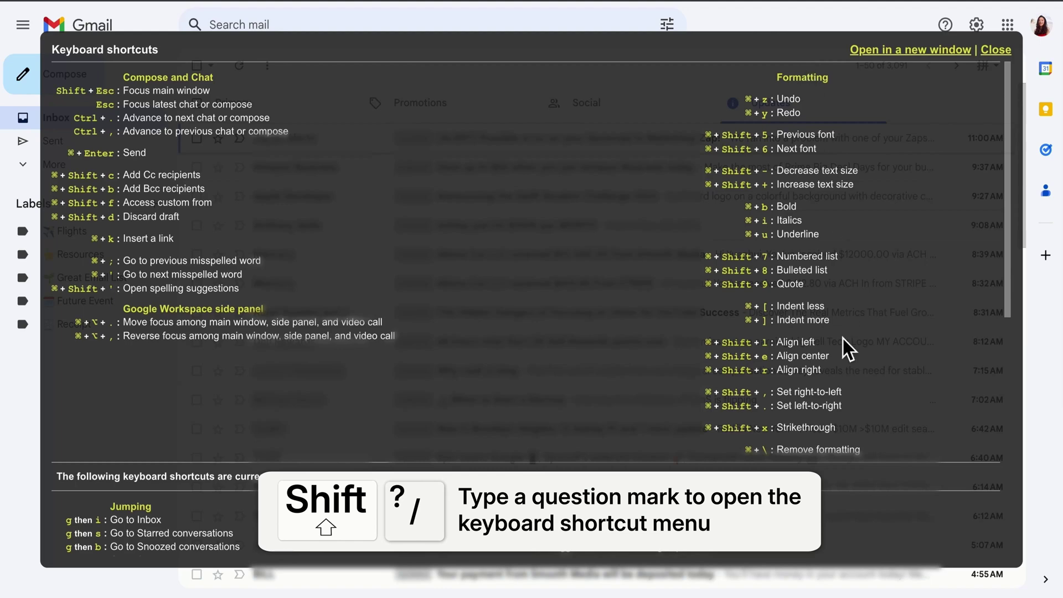
key(Escape)
click(979, 34)
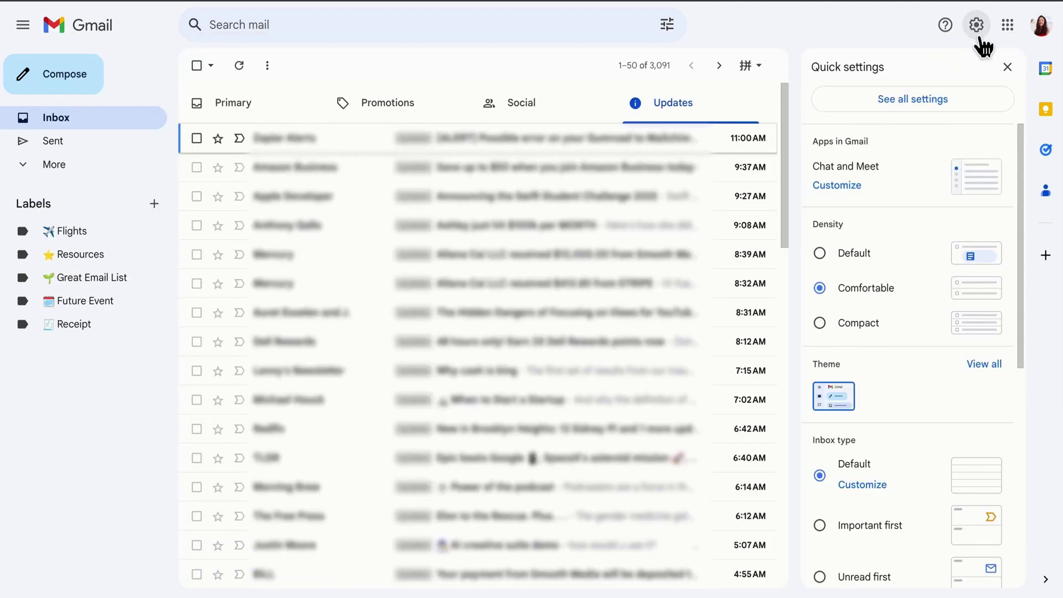
click(947, 104)
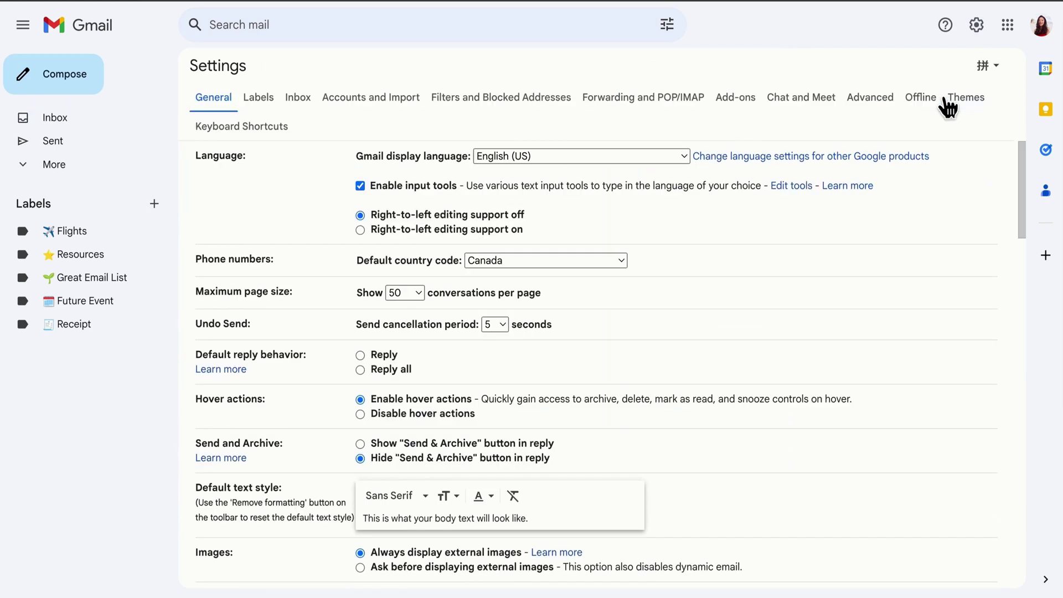
click(286, 133)
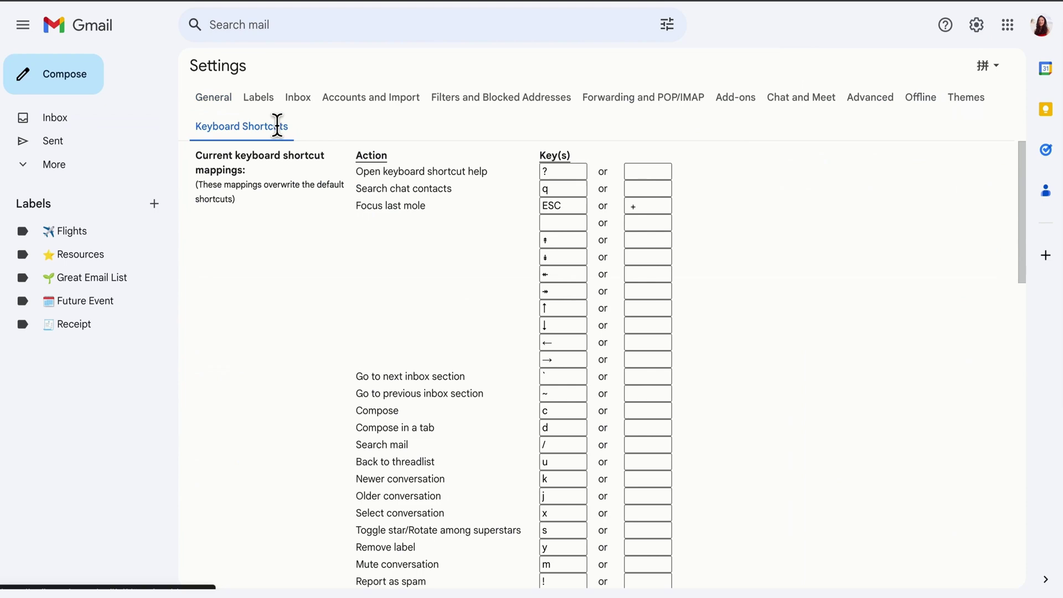
scroll(392, 313, down, 6)
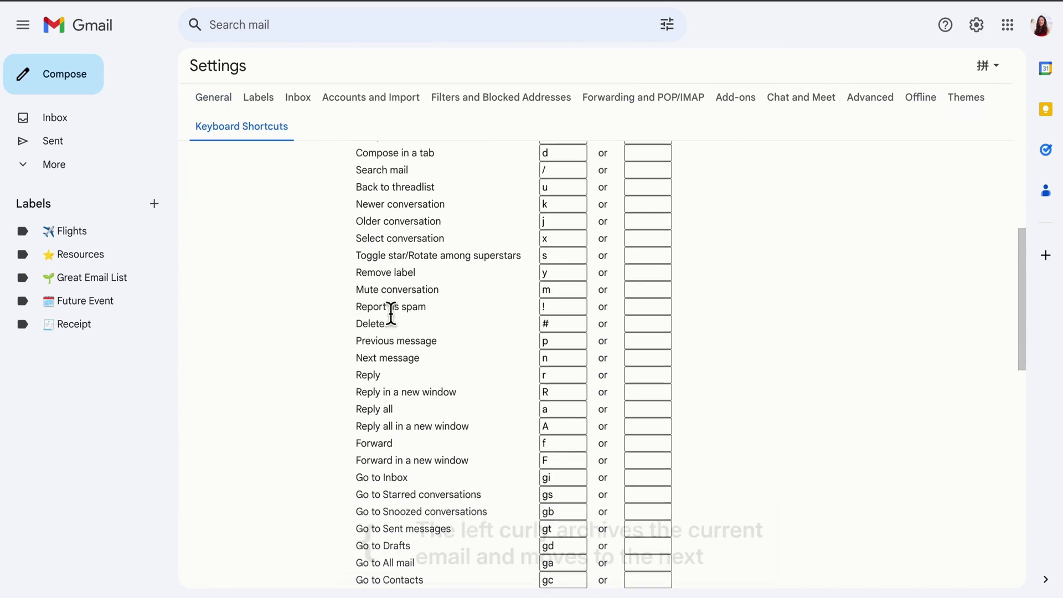
scroll(391, 313, down, 10)
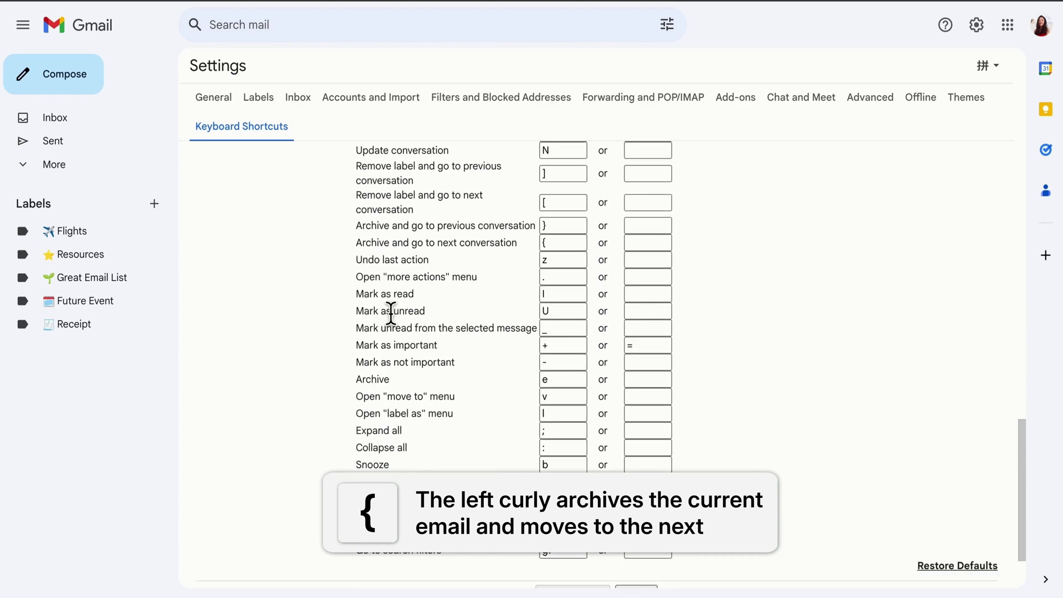
Step: Open the newest email in the Updates category and archive ten conversations in a row, advancing directly to the next one each time
click(109, 113)
click(748, 111)
click(698, 163)
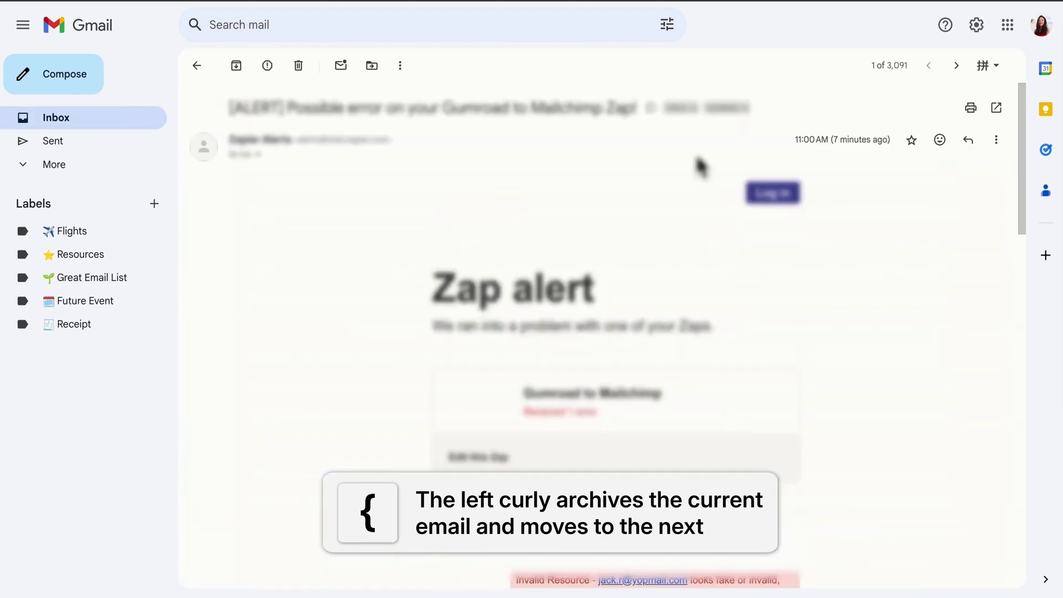
key(braceleft)
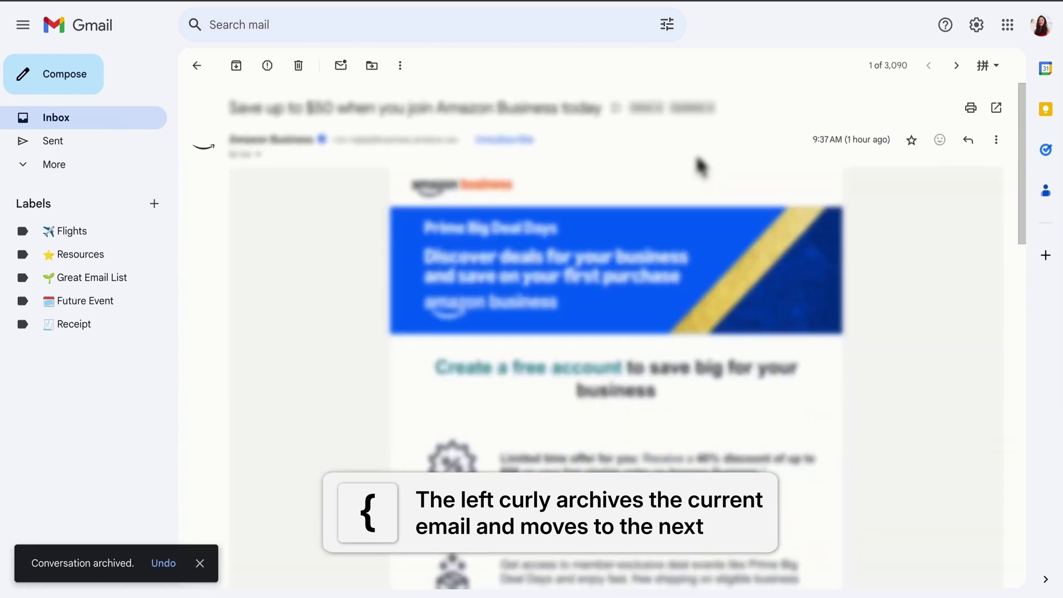
key(braceleft)
key(braceleft)
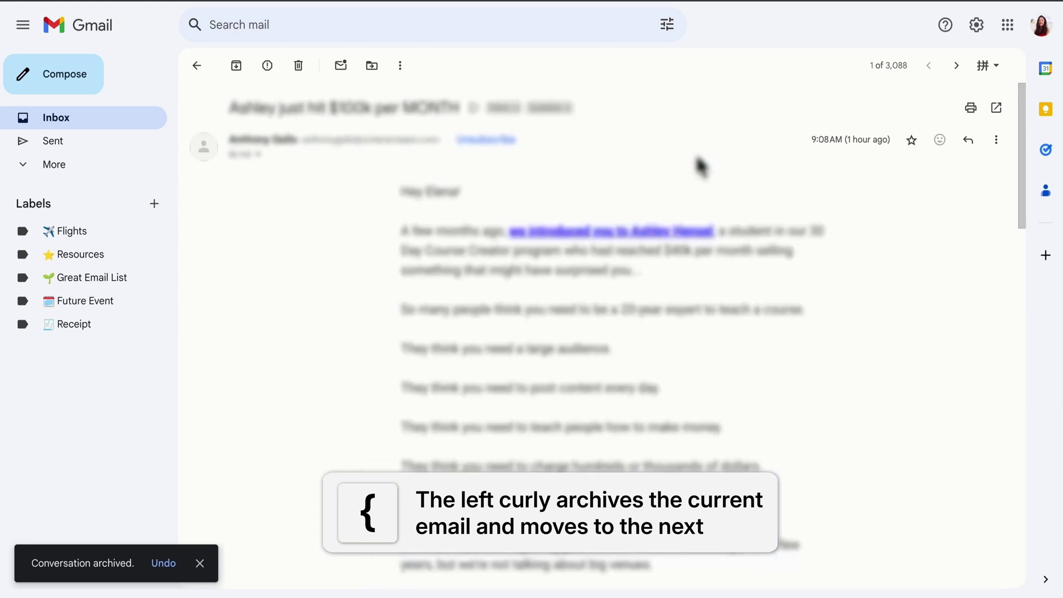
key(braceleft)
key(braceleft)
key(braceleft)
key(braceleft)
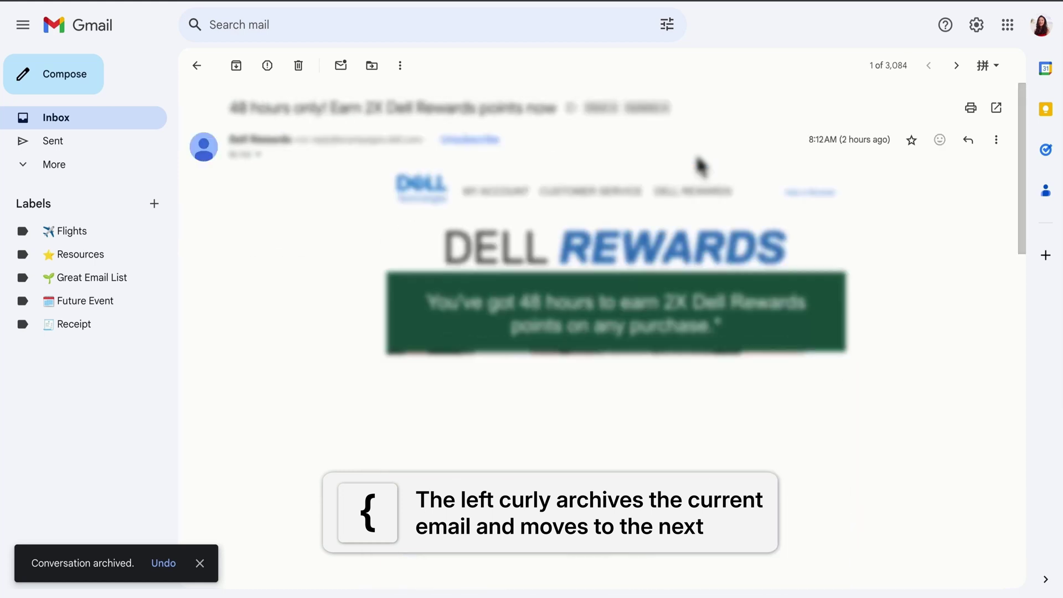
key(braceleft)
key(braceleft)
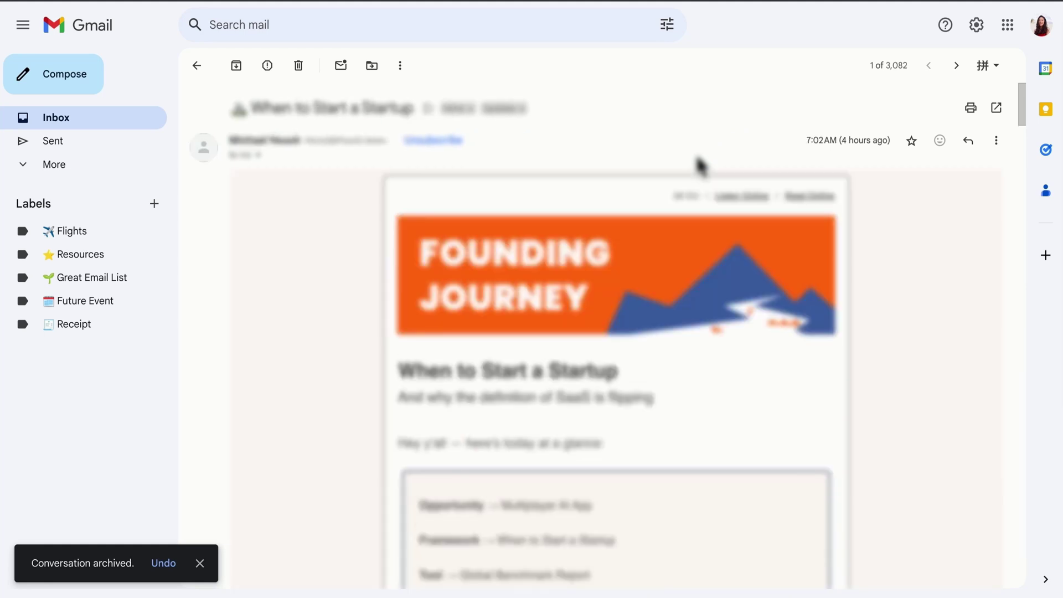
key(braceleft)
Step: Scan back and forth through the opened Updates emails without acting on them, stopping at the Zara electronic receipt
key(j)
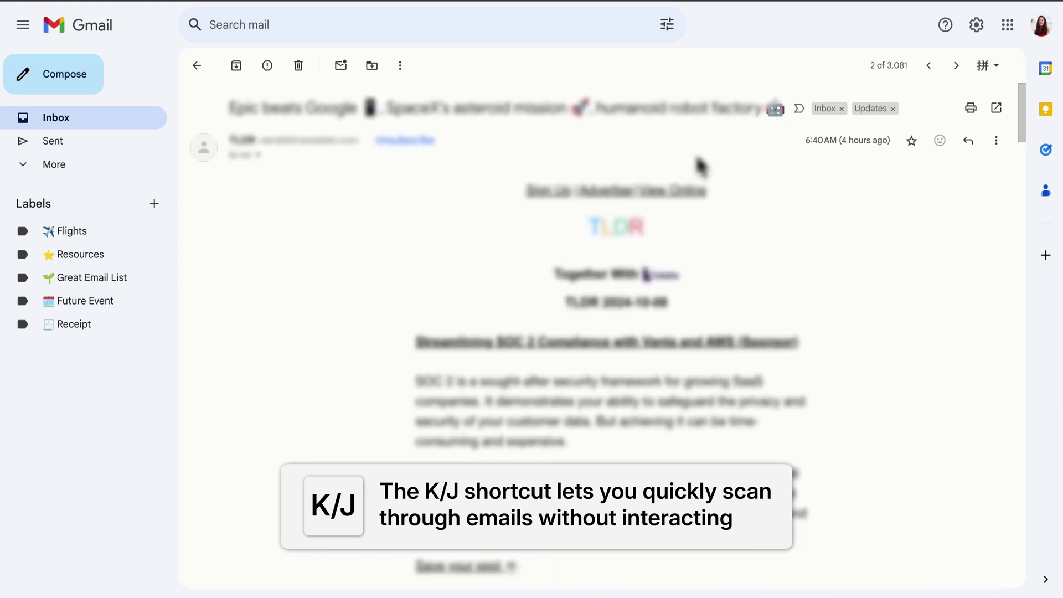
key(j)
key(j)
key(j)
key(k)
key(k)
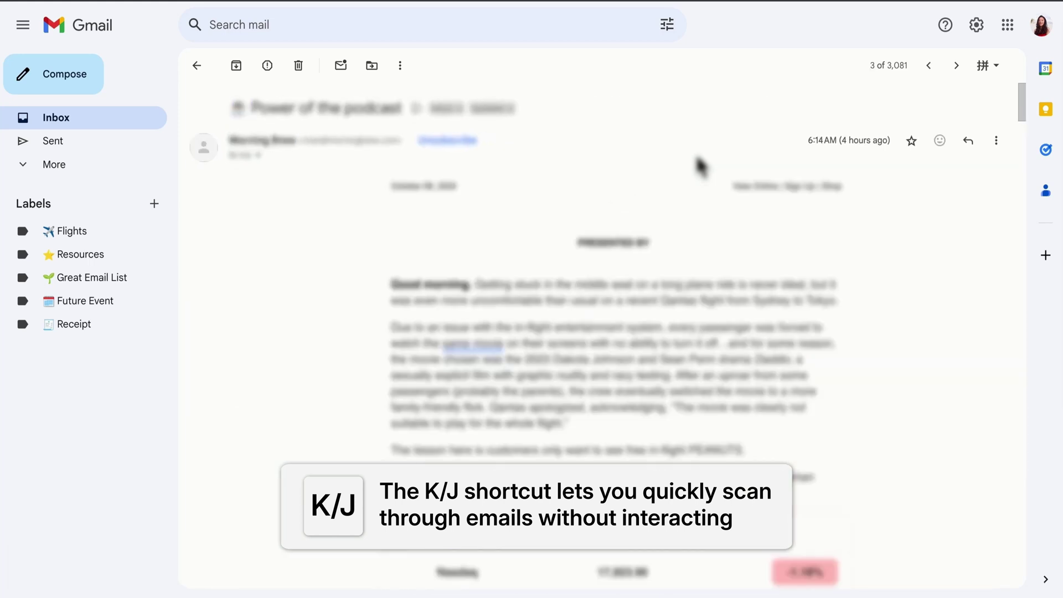
key(j)
key(j)
key(k)
key(k)
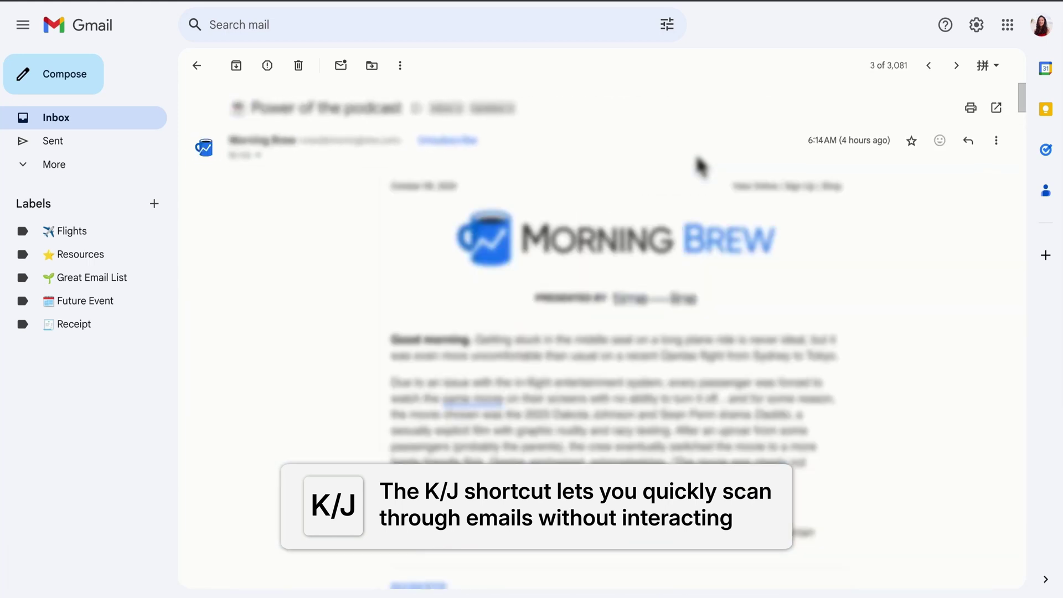
key(j)
key(j)
key(j)
key(j)
key(j)
key(j)
key(j)
key(j)
key(j)
key(j)
key(j)
key(j)
key(j)
key(j)
key(j)
key(j)
key(j)
key(j)
key(j)
key(j)
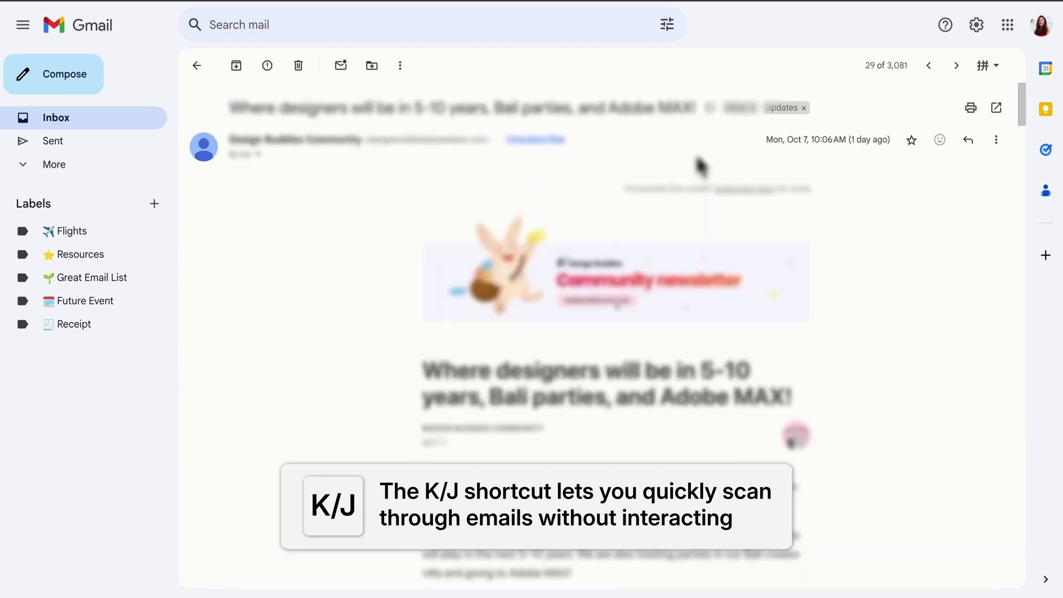
key(k)
key(k)
key(k)
key(k)
key(k)
key(k)
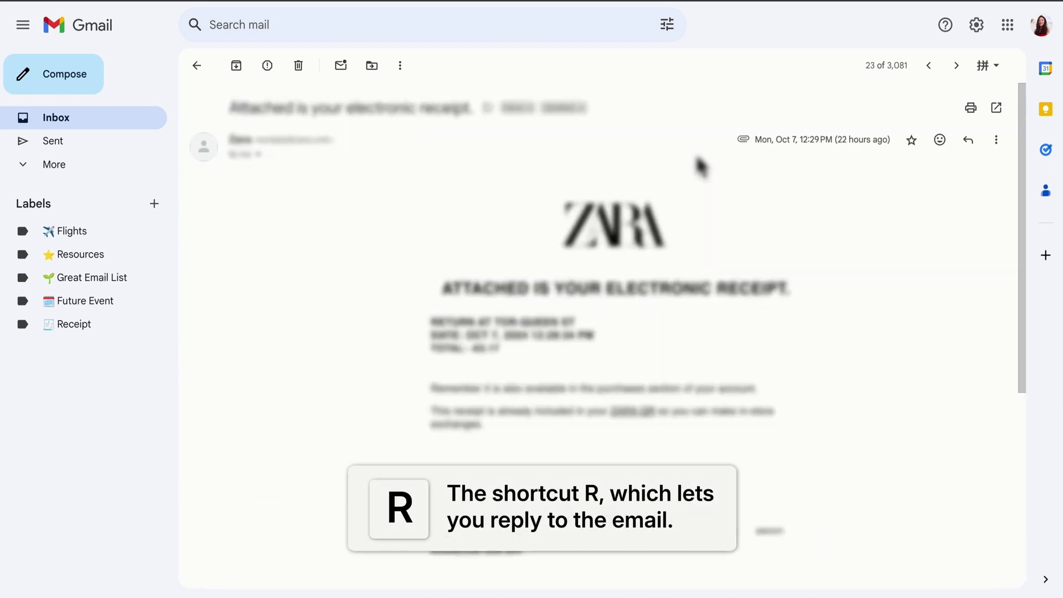
Step: Start a reply to the Zara receipt email and discard the draft
key(r)
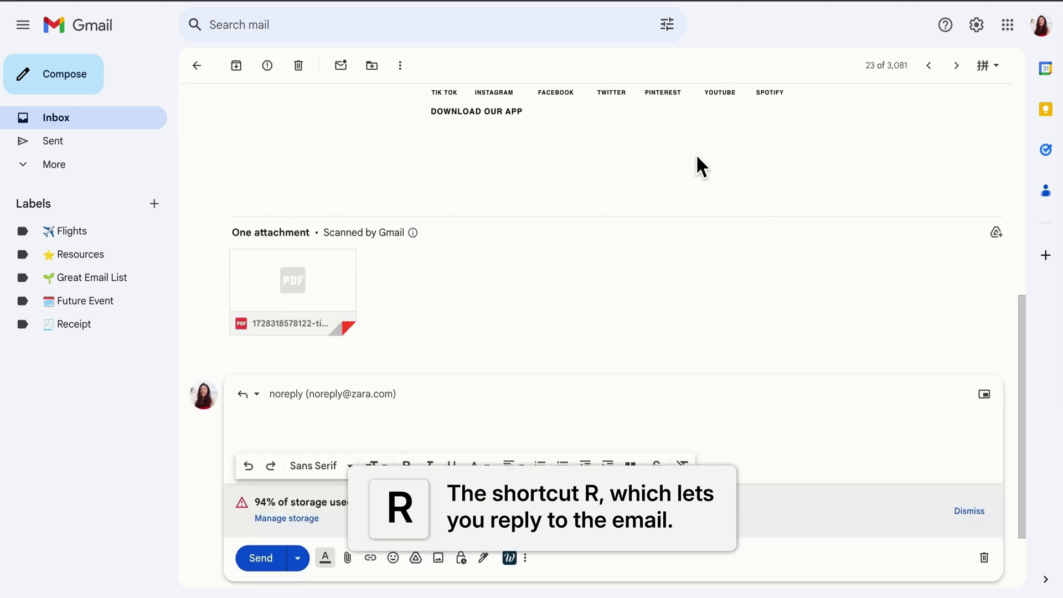
click(984, 558)
Step: Go to the Monthly Transparency Report email and start a reply with the text "This is a"
key(k)
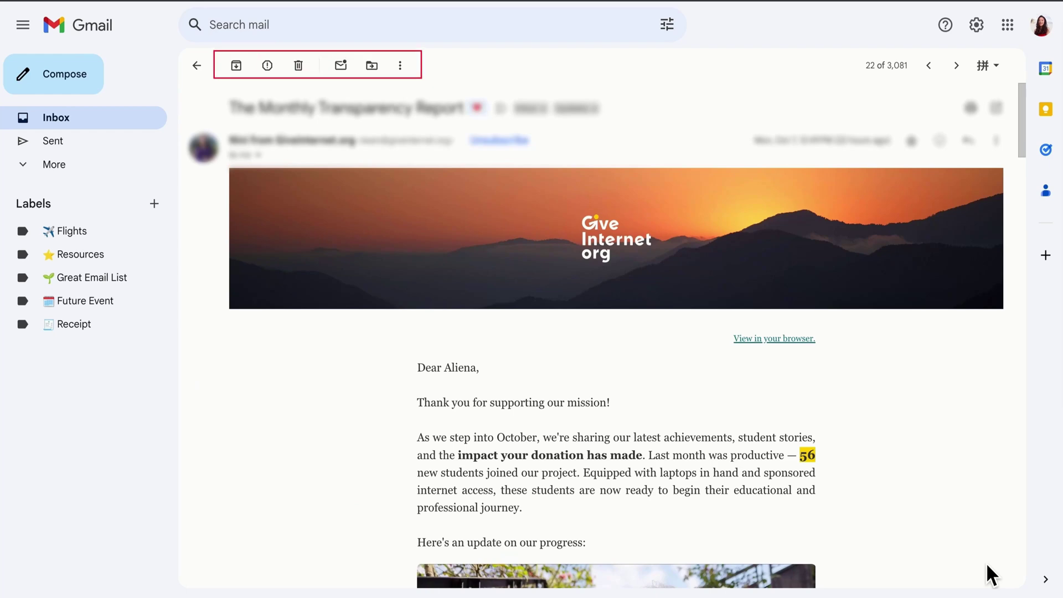
key(k)
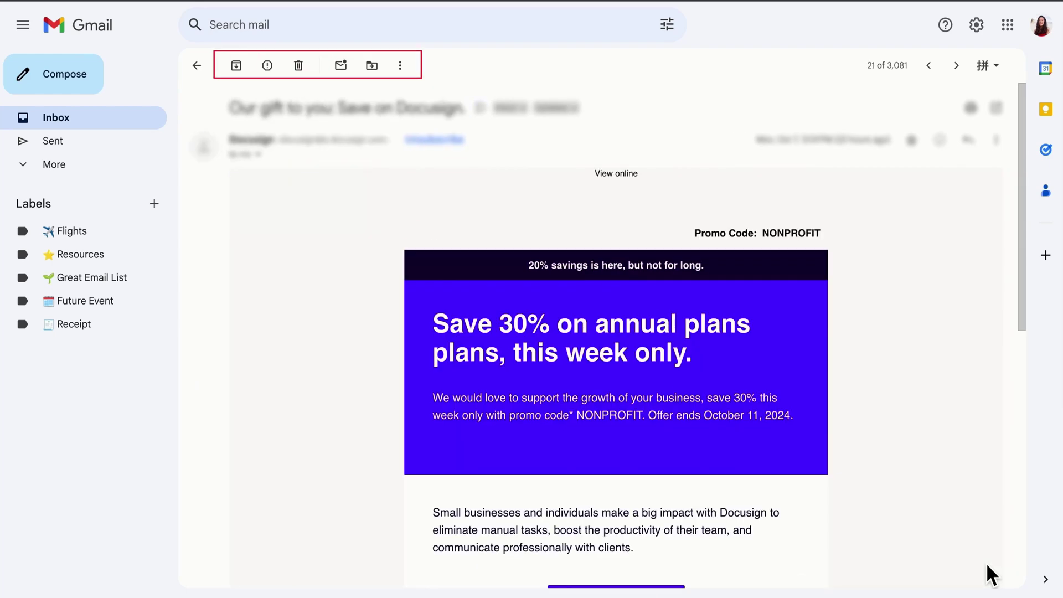
text(jr)
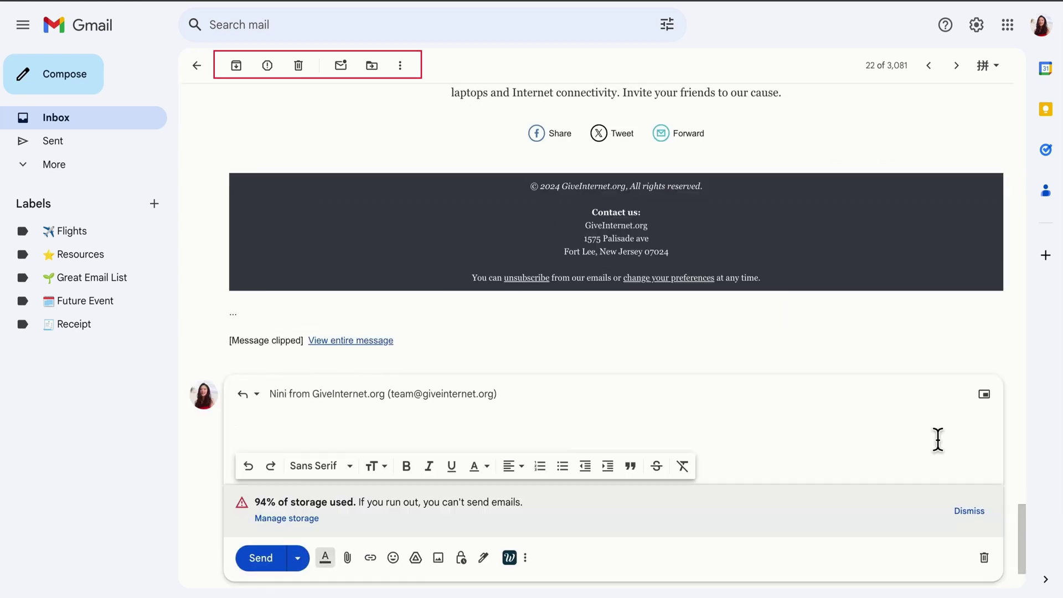
text(This is a)
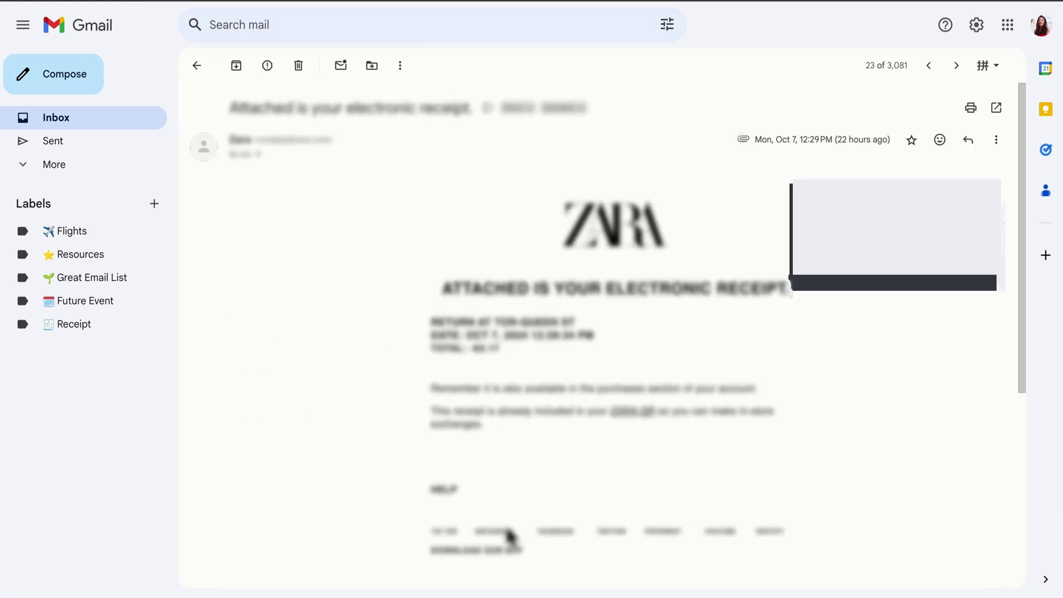
Step: Move from the Zara receipt to the following emails, and browse back through the newer Updates messages one by one
key(j)
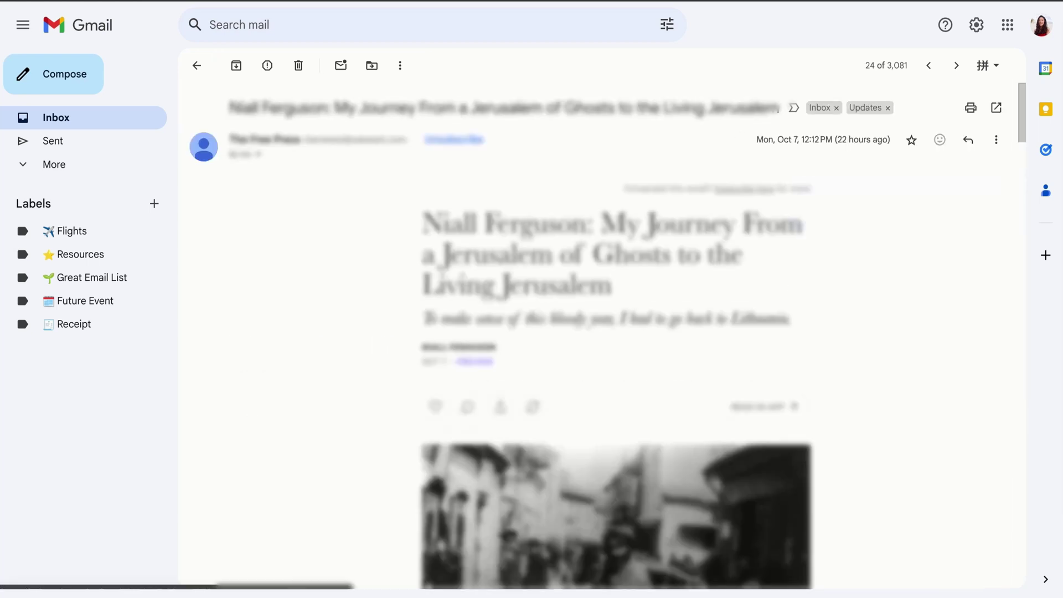
key(j)
key(k)
key(k)
key(k)
key(k)
key(k)
key(k)
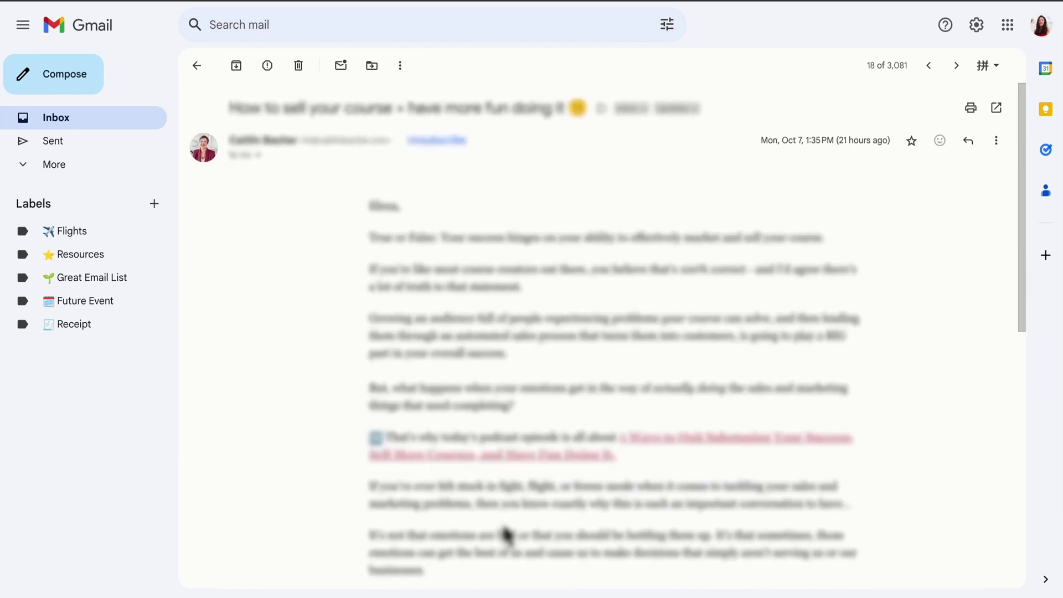
key(k)
key(k)
key(k)
key(k)
key(k)
key(k)
key(k)
key(k)
key(k)
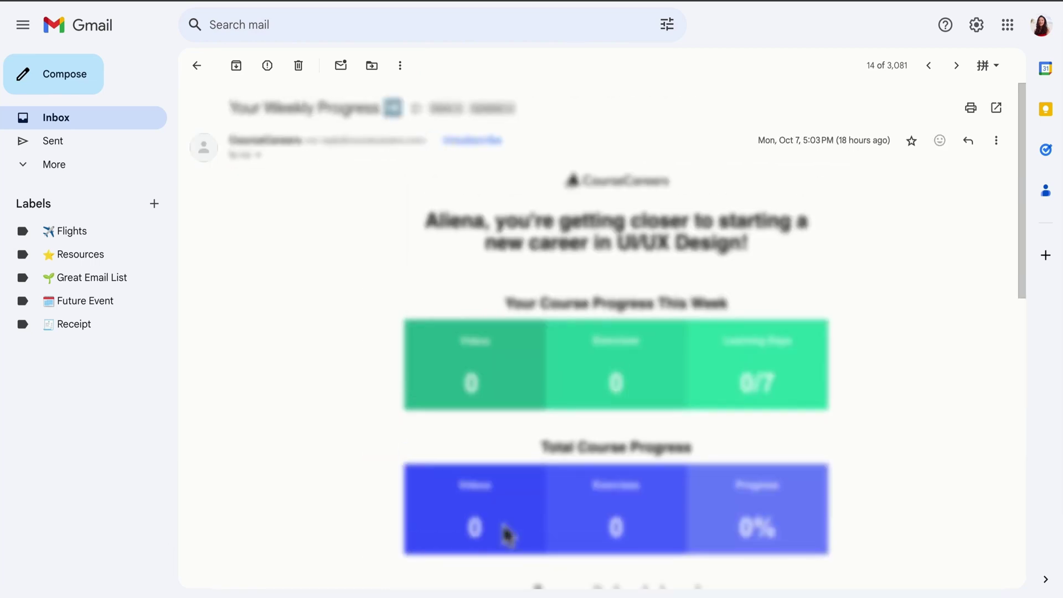
key(k)
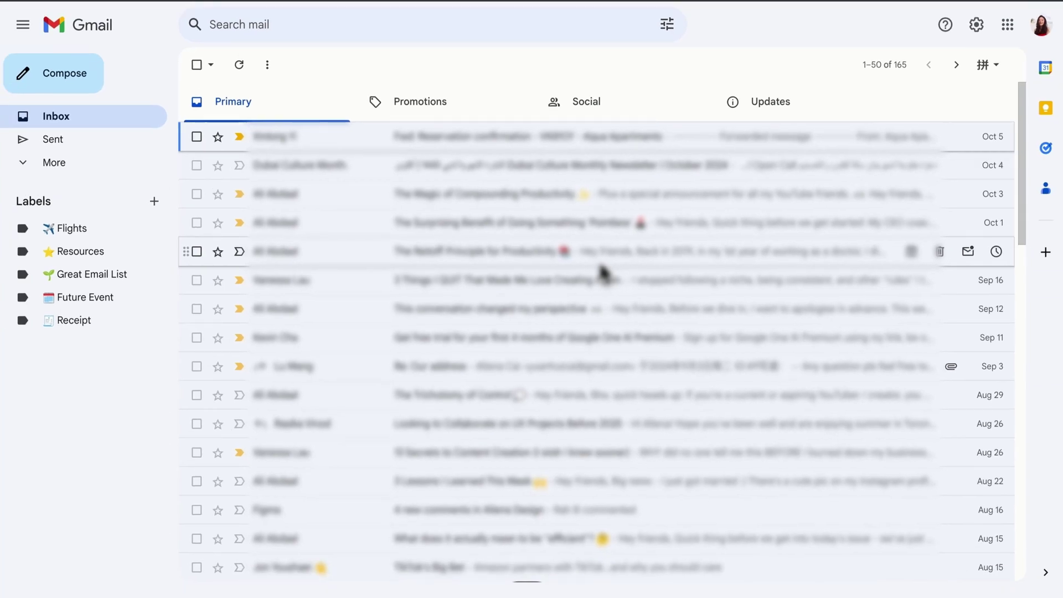
Step: Select every message in the Promotions category, not just the current page, and delete them all, confirming the bulk action
click(451, 105)
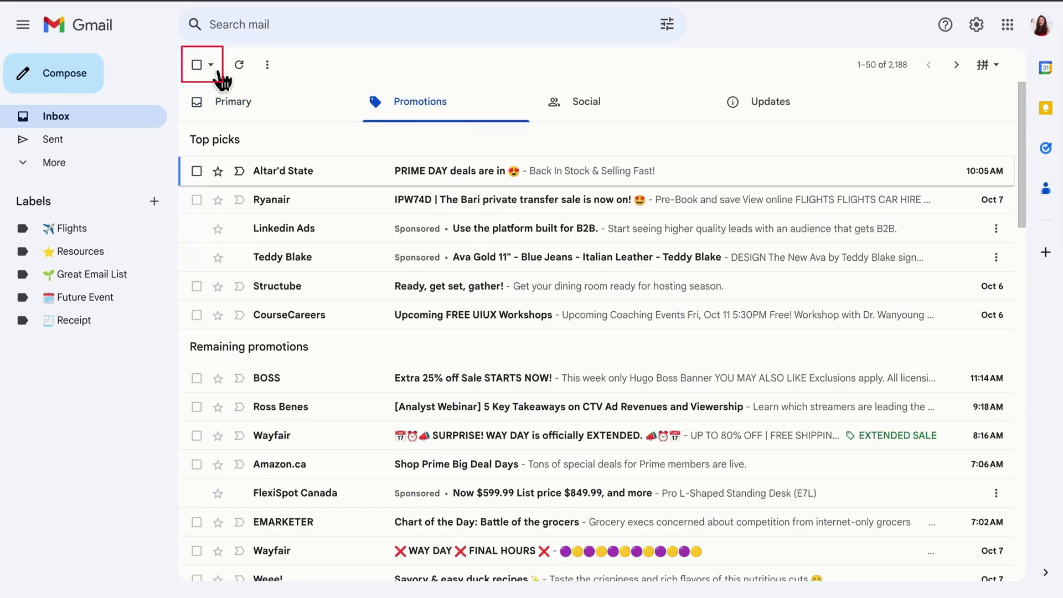
click(197, 66)
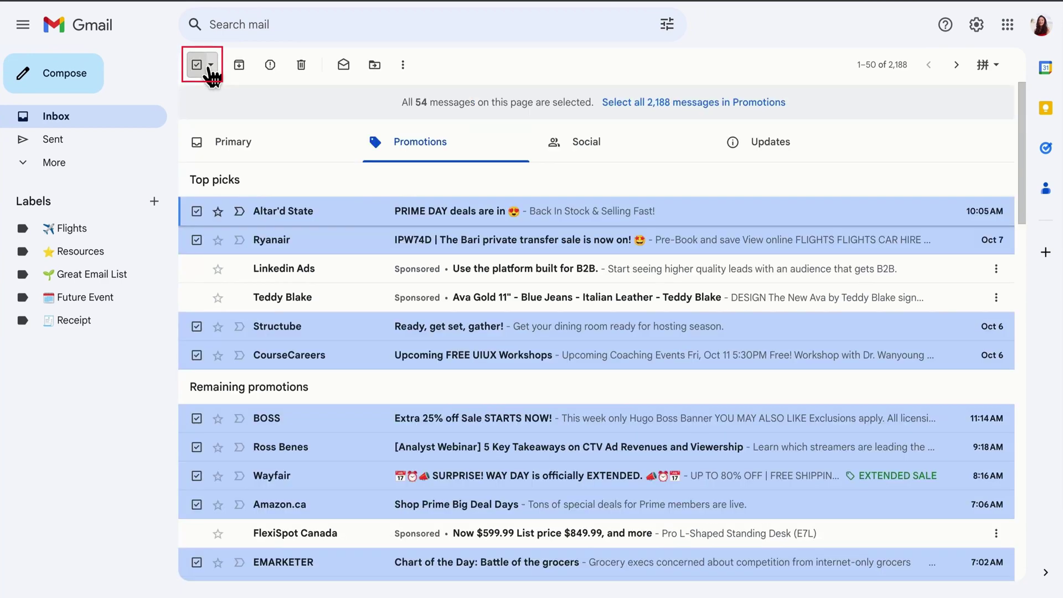
click(652, 108)
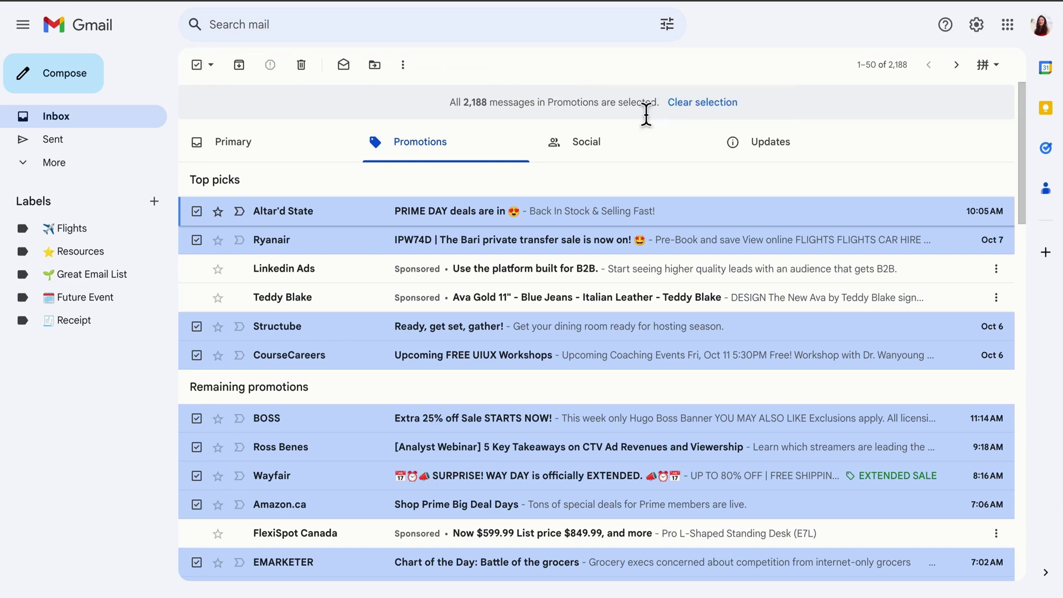
click(305, 66)
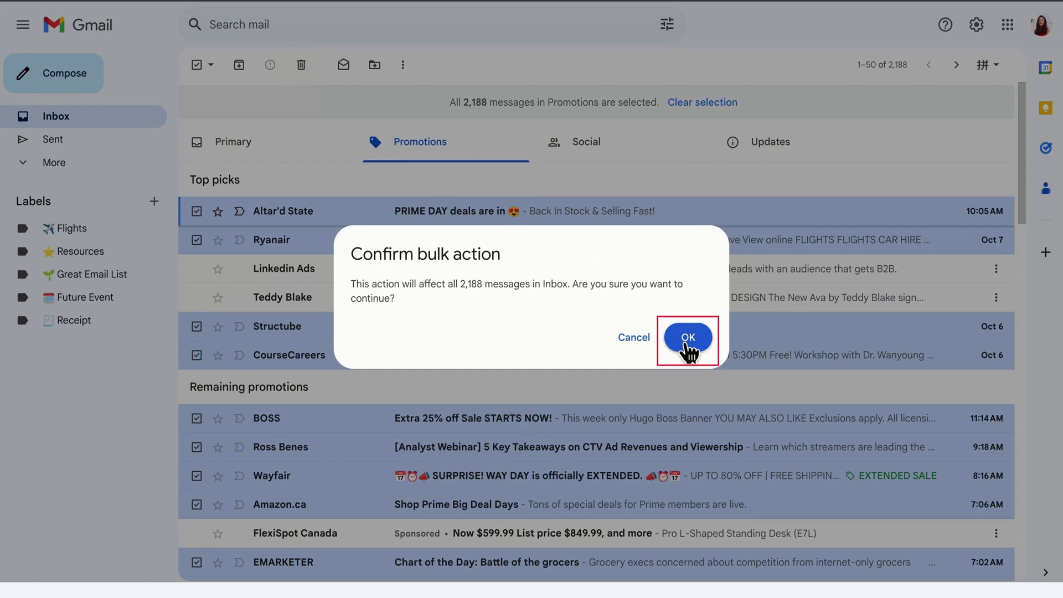
click(689, 339)
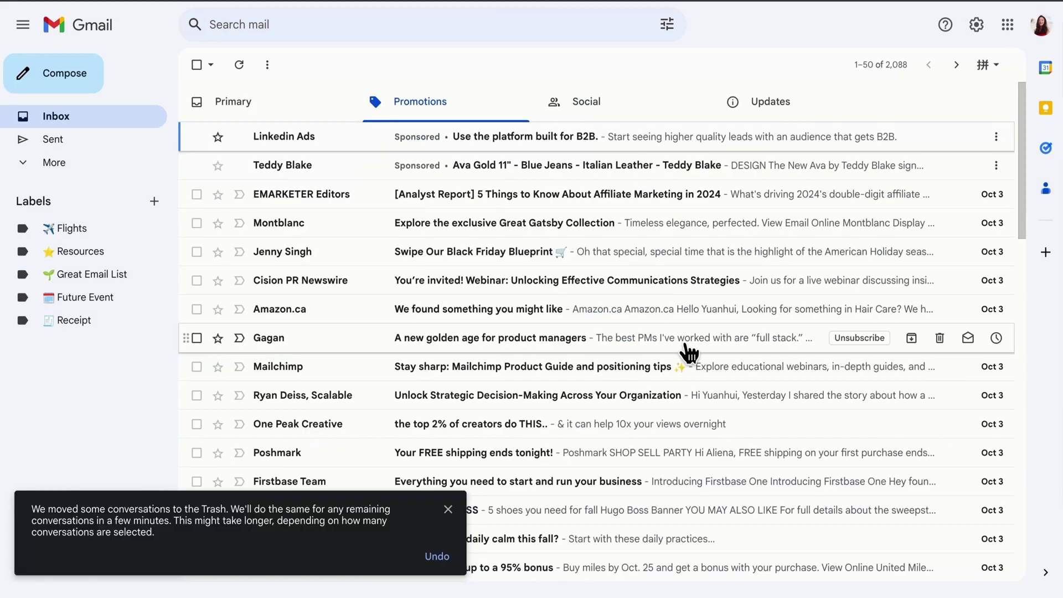
click(449, 511)
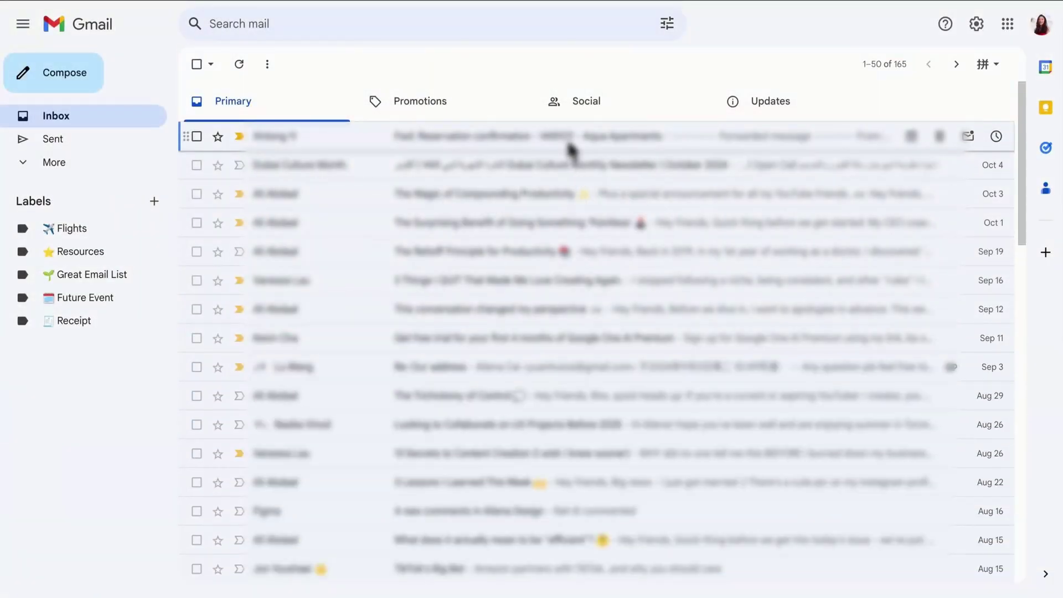
Step: Open the Aqua Apartments reservation email in the Primary inbox and label it with a new label named "🏠 Vacation Stays"
click(572, 150)
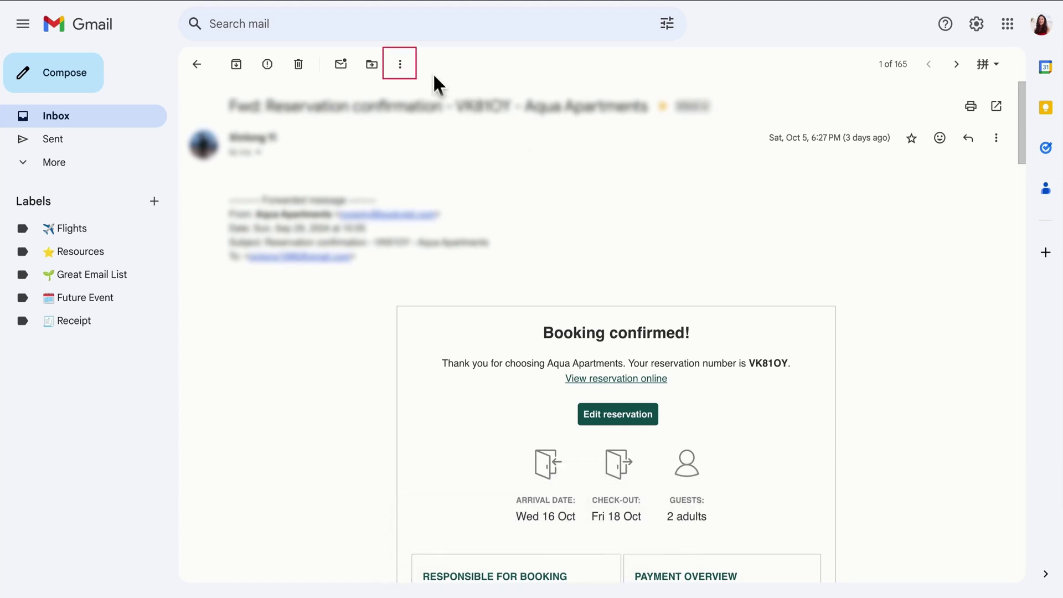
click(401, 66)
mouse_move(533, 169)
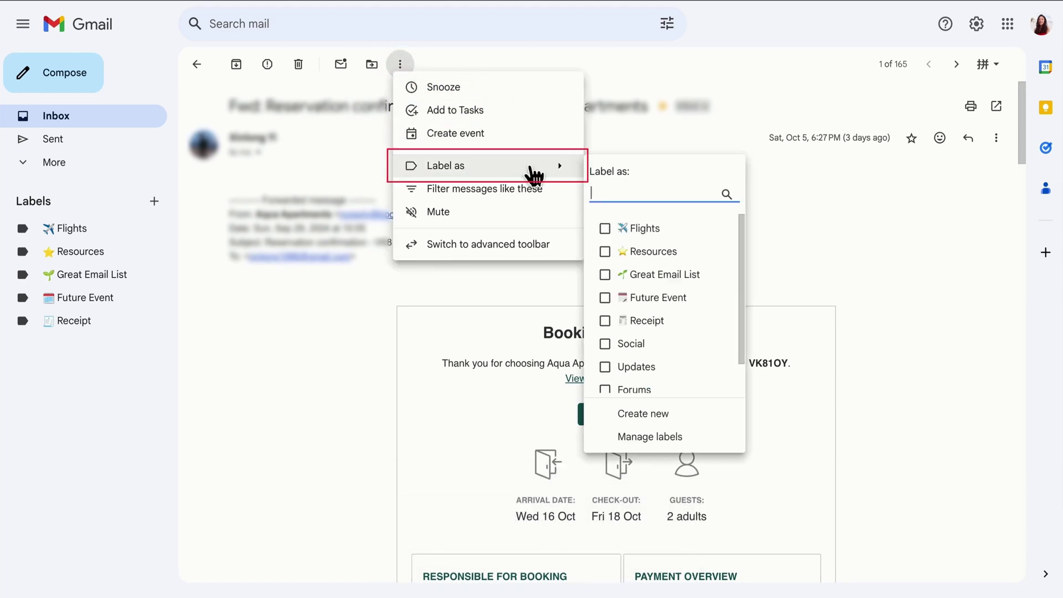
click(678, 425)
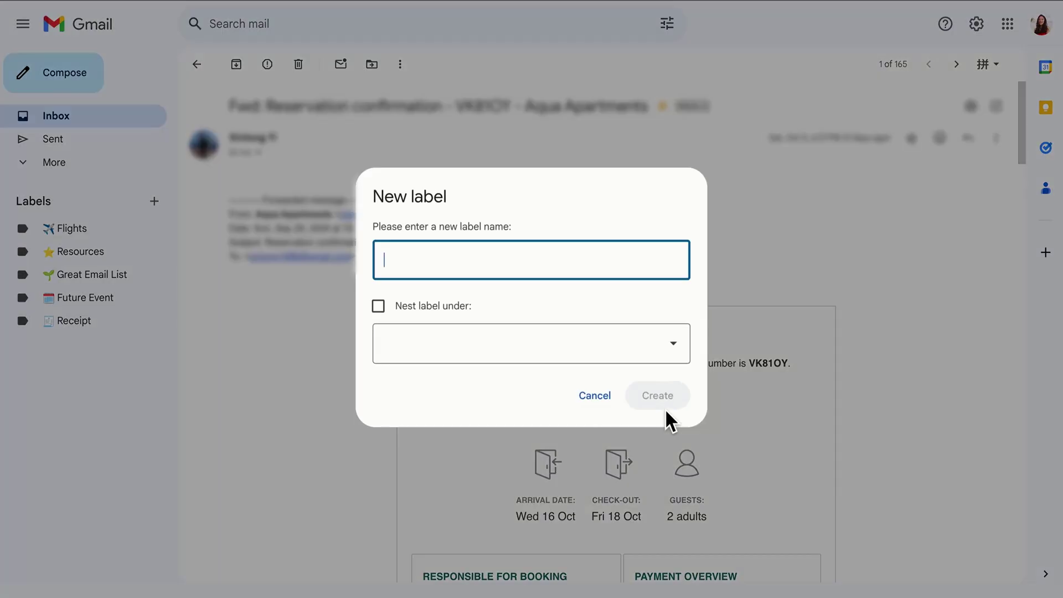
key(ctrl+super+space)
click(297, 357)
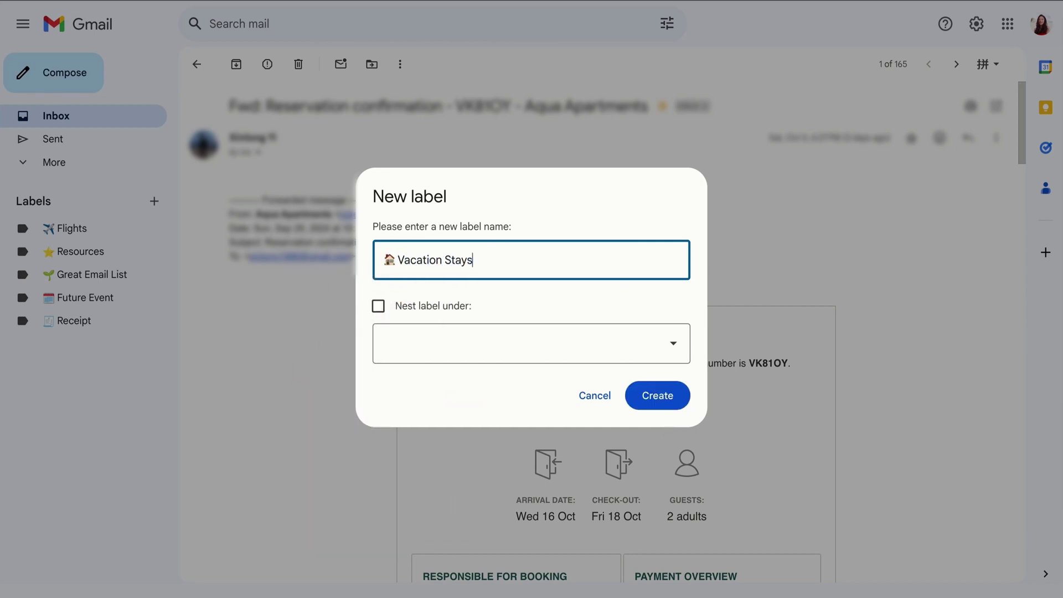
click(655, 403)
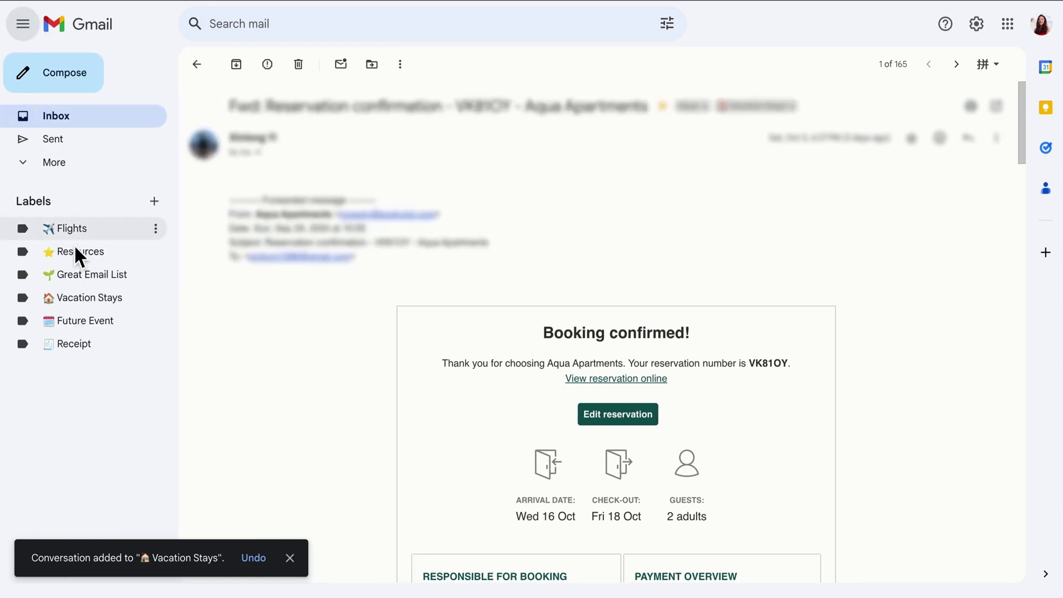
Step: View the emails filed under the Vacation Stays, Flights and Receipt labels one after another
click(96, 304)
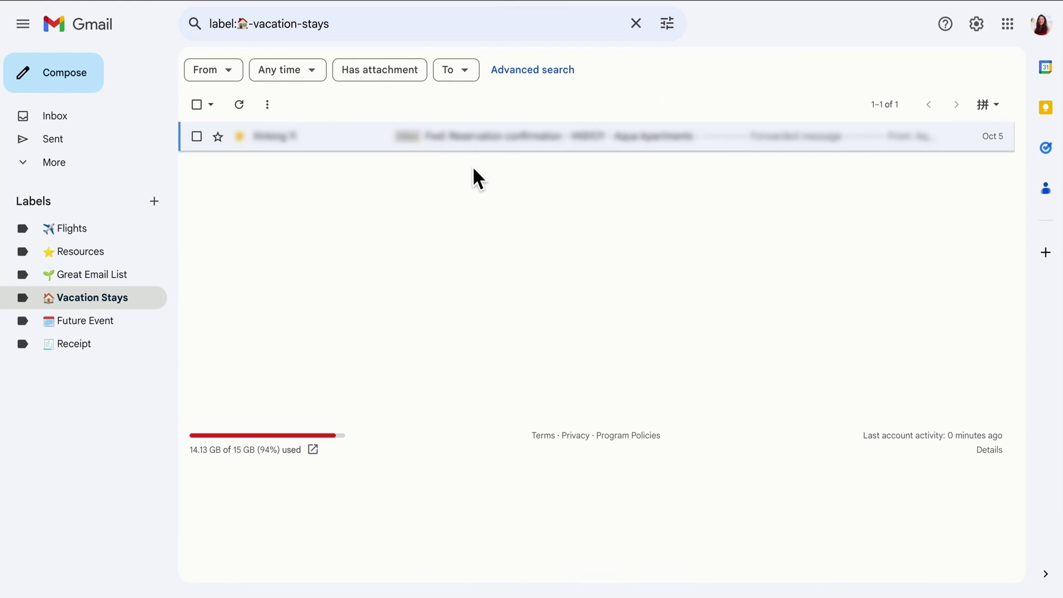
click(119, 228)
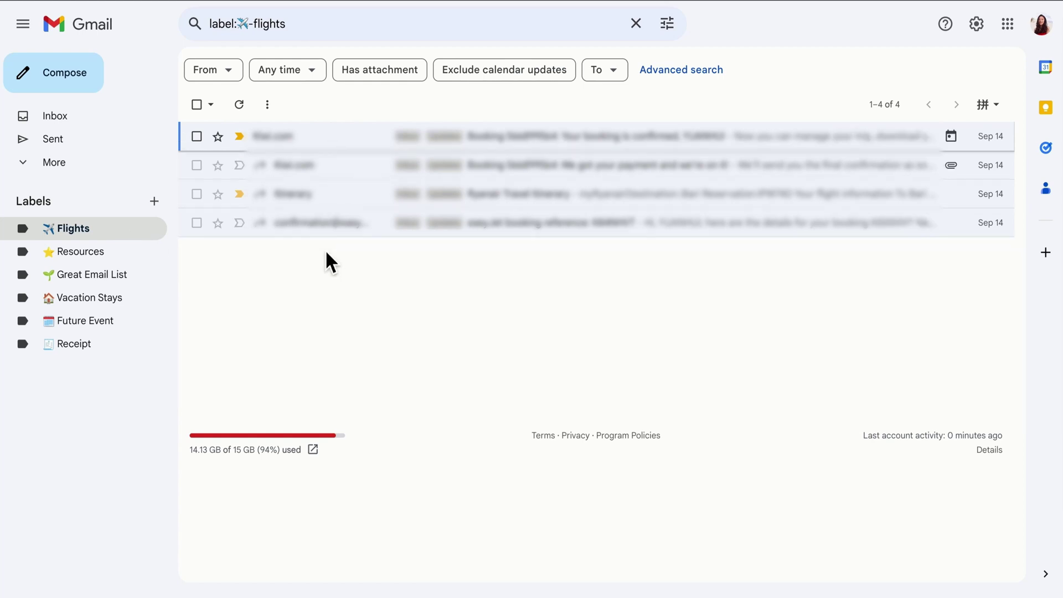
click(106, 344)
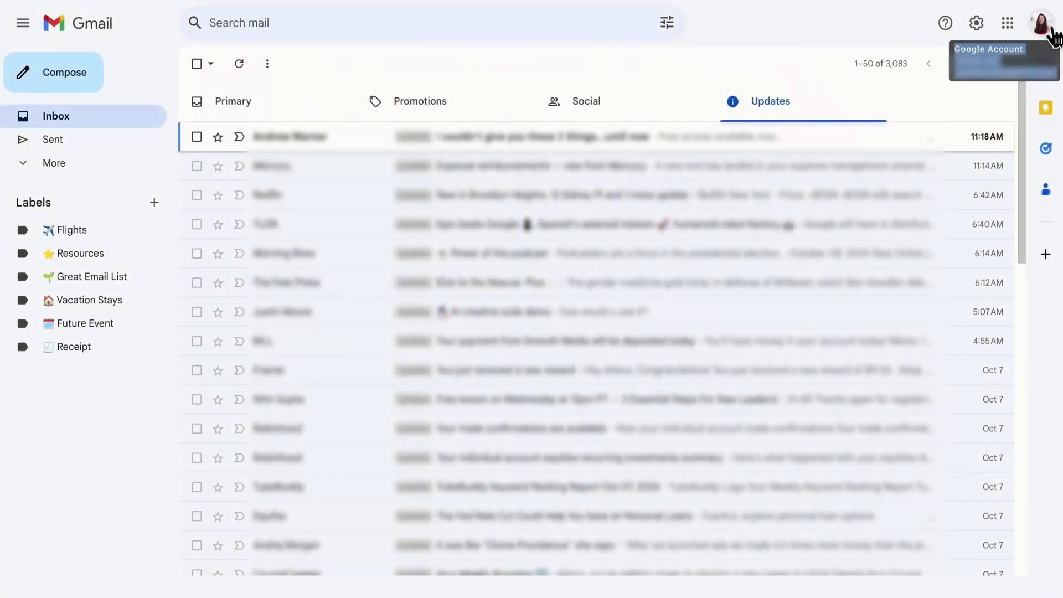
Step: Open the Google account's profile picture for editing
click(1041, 25)
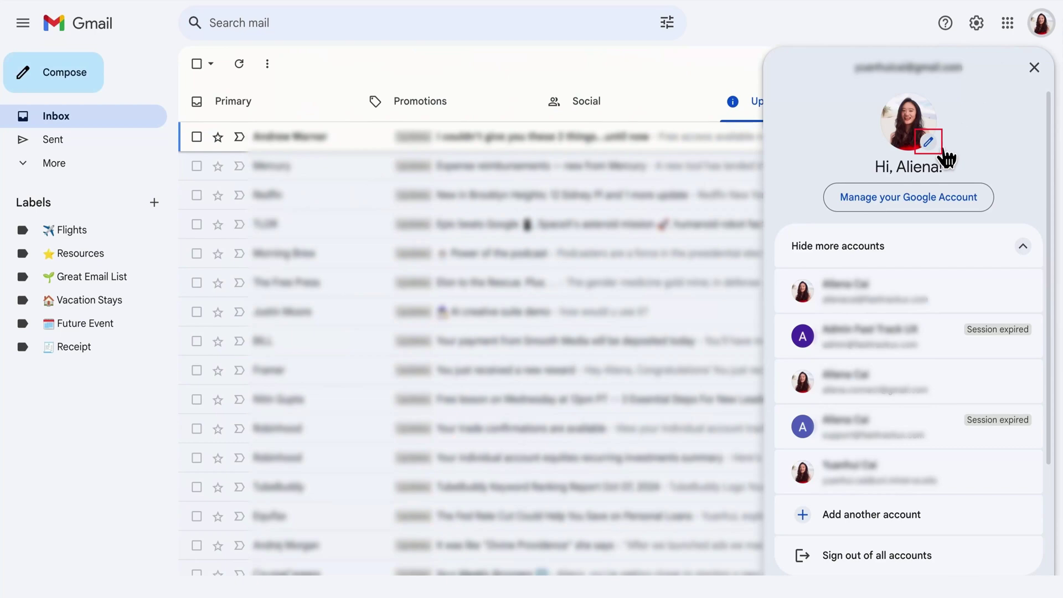
click(929, 142)
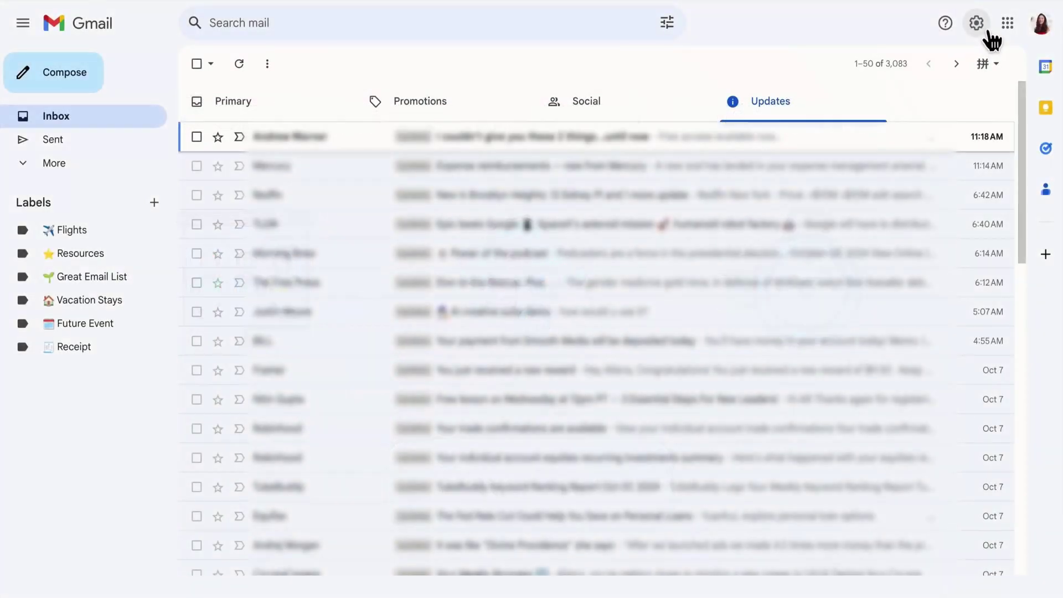
Step: Go to the signature section of the full general settings and create a new signature named "Default Signature"
click(988, 33)
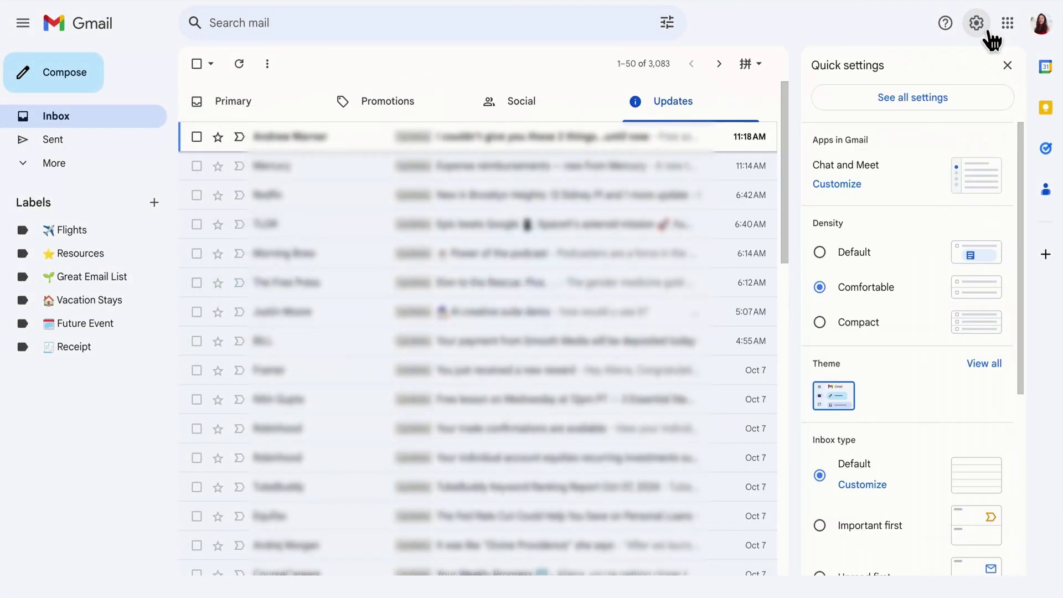
click(976, 108)
scroll(698, 390, down, 10)
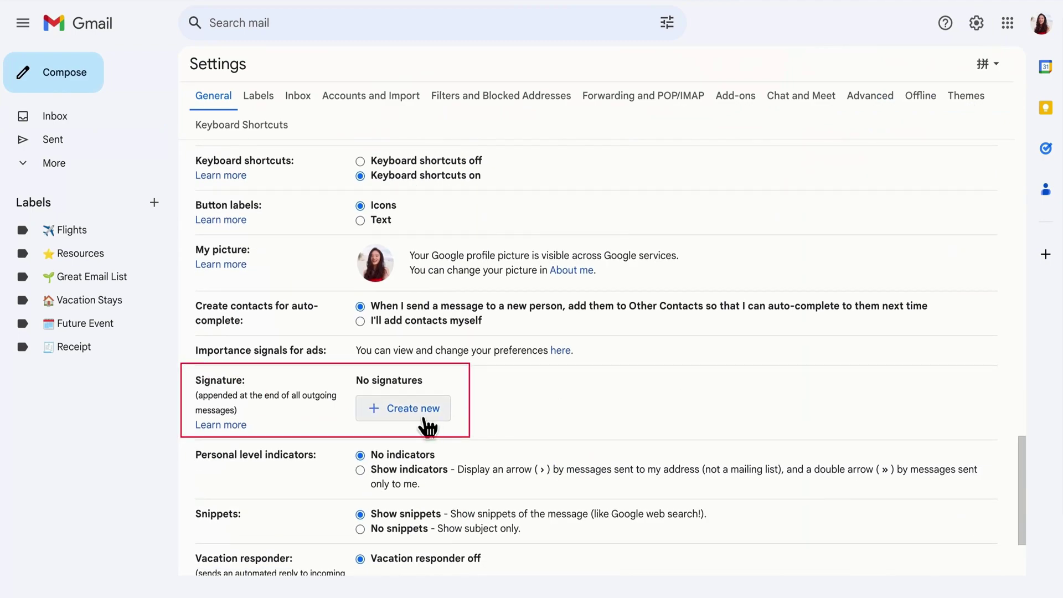
click(427, 422)
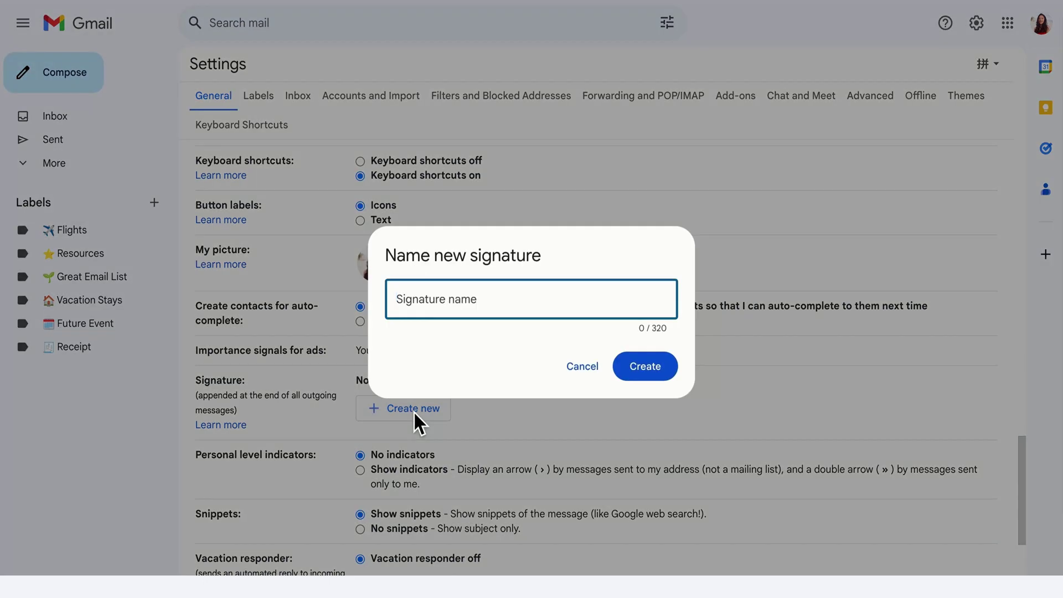
text(Default Signature)
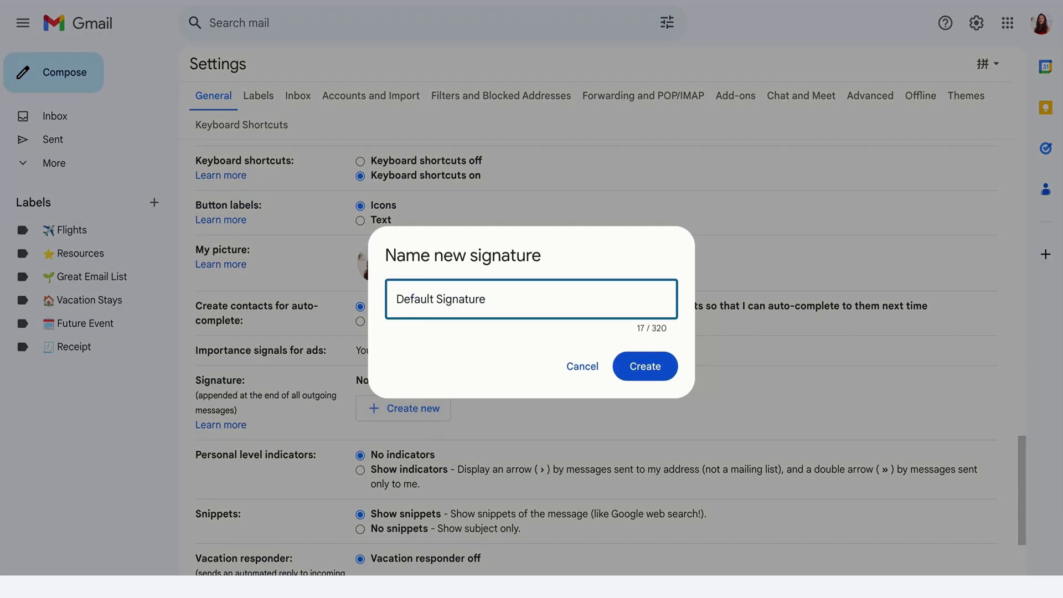
click(657, 379)
Step: Write the signature with "Best,", the sender's name, CEO title, a photo and the line "Youtube (100K+) | LinkedIn | Fast Track UX | Aliena Design Studio"
text(Best)
text(Aliena Cai |)
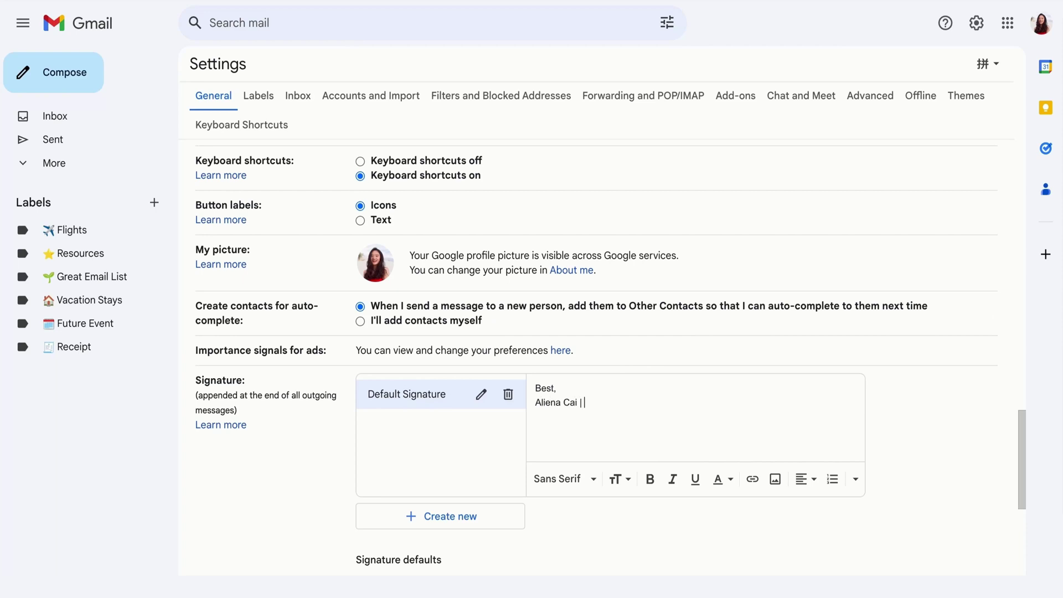
text( CEO)
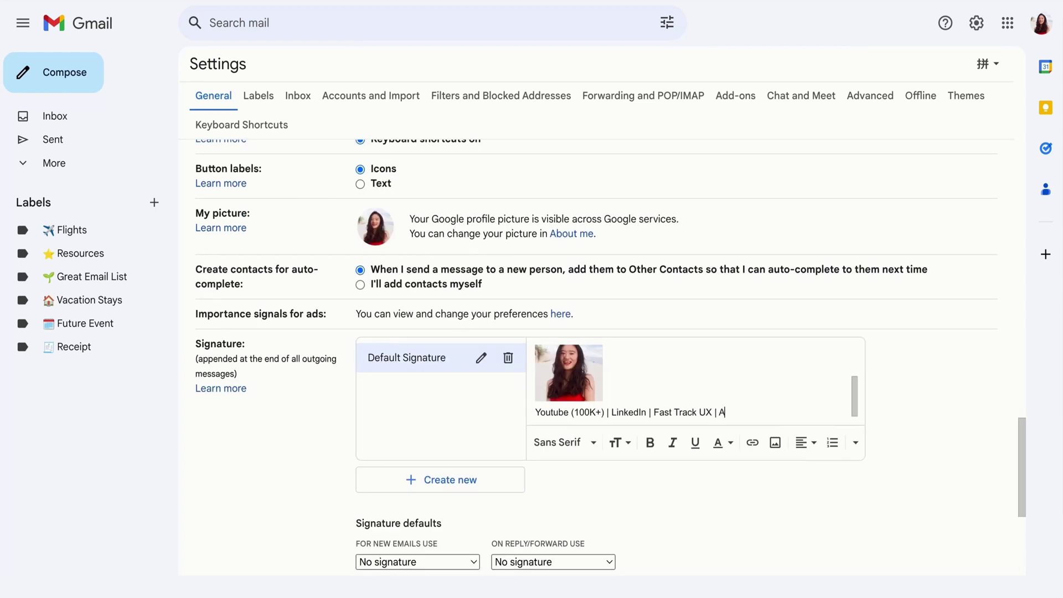
text(liena Design Studio)
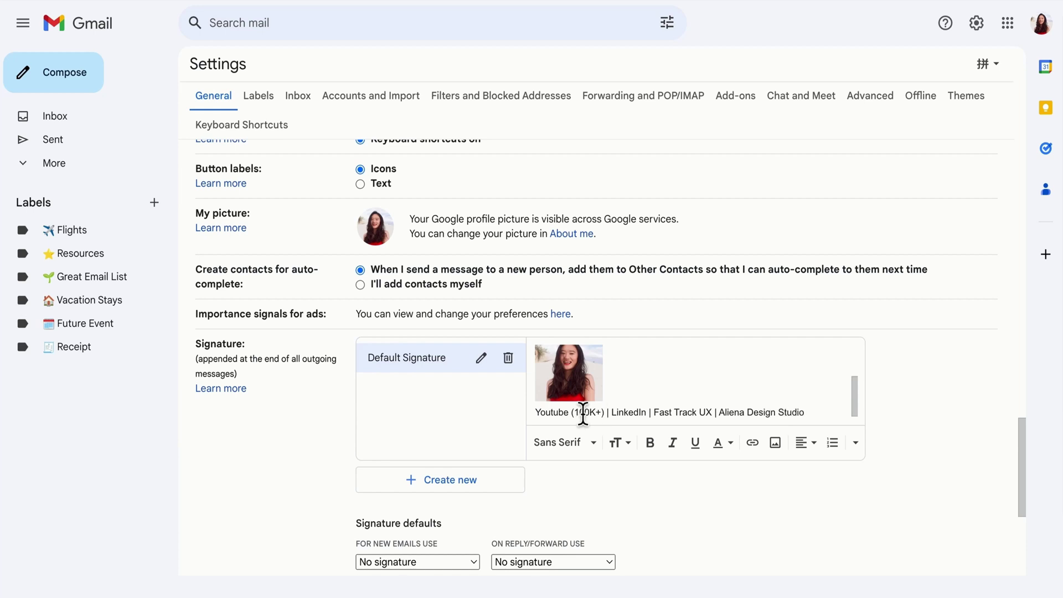
Step: Link the "Youtube (100K+)" text in the signature to the sender's YouTube channel address
drag(606, 415, 534, 413)
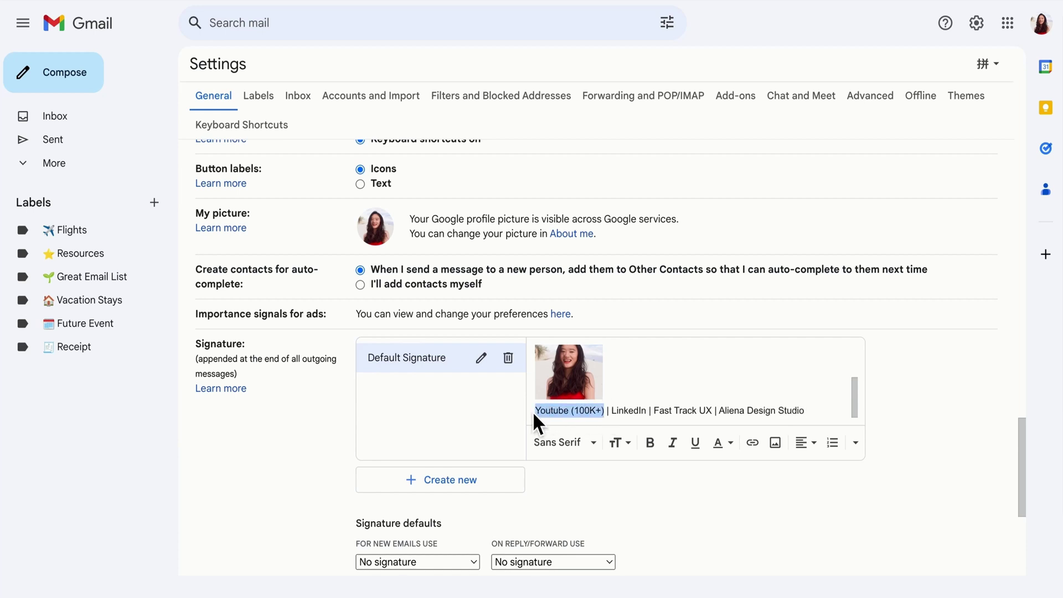
click(757, 445)
text(youtube.com/alienaca)
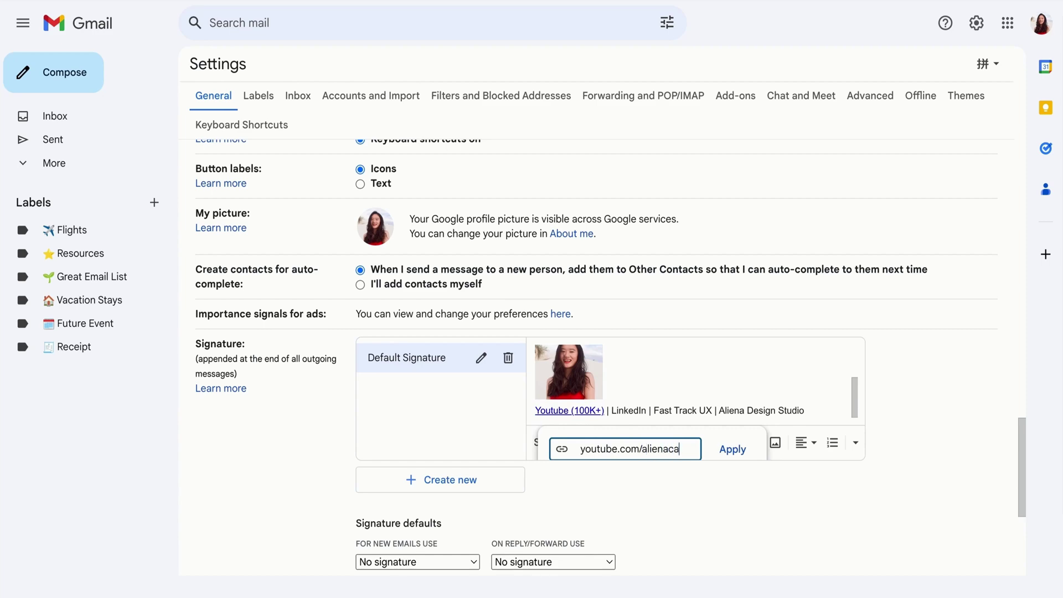
key(Return)
Step: Use Default Signature for new emails and for replies and forwards, save the settings, and open a new message to check it
click(418, 455)
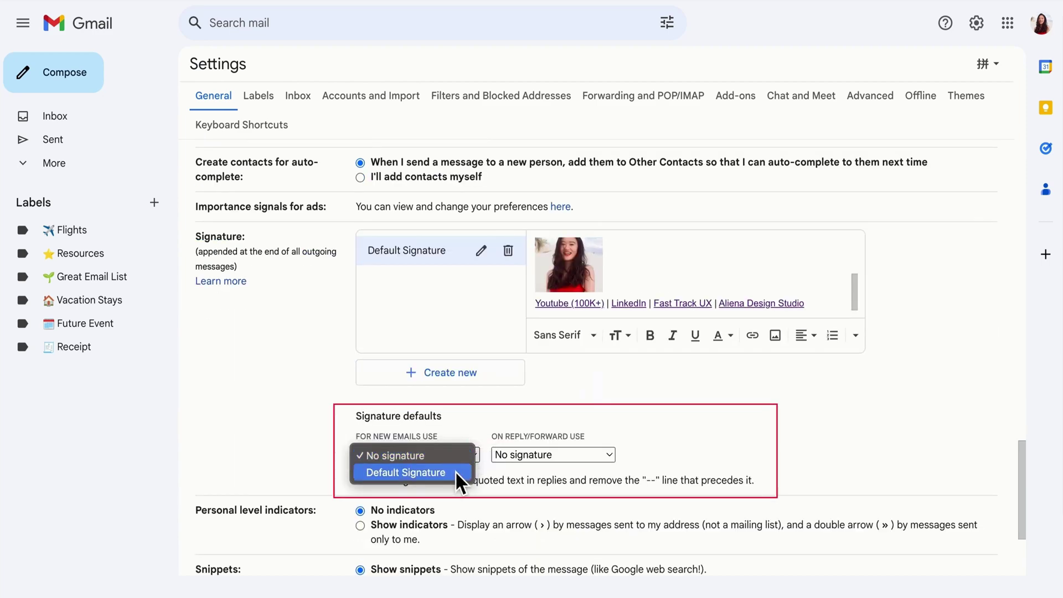
click(455, 472)
click(515, 455)
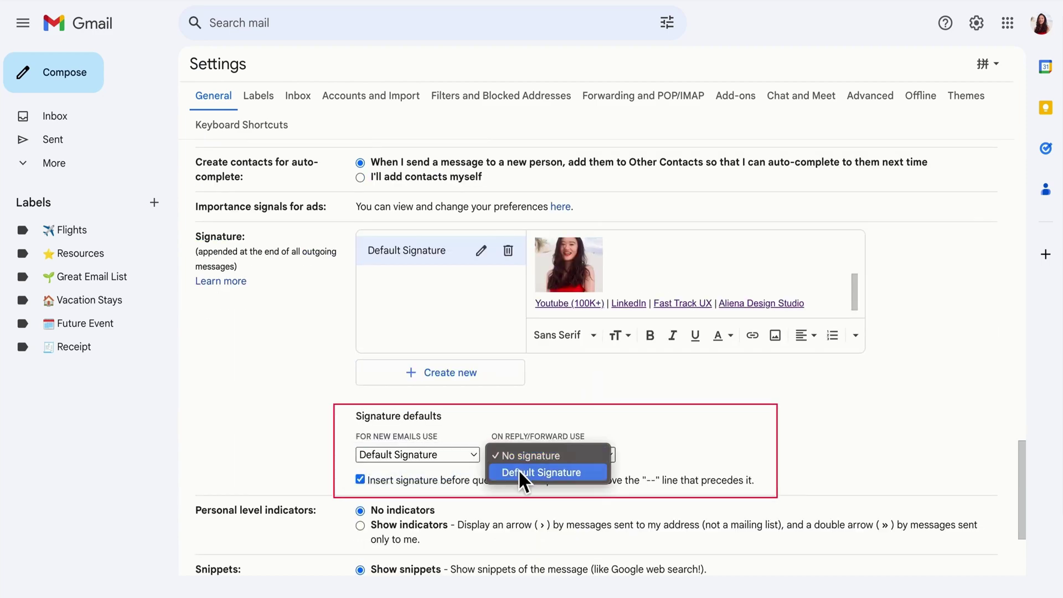
click(519, 473)
scroll(388, 482, down, 7)
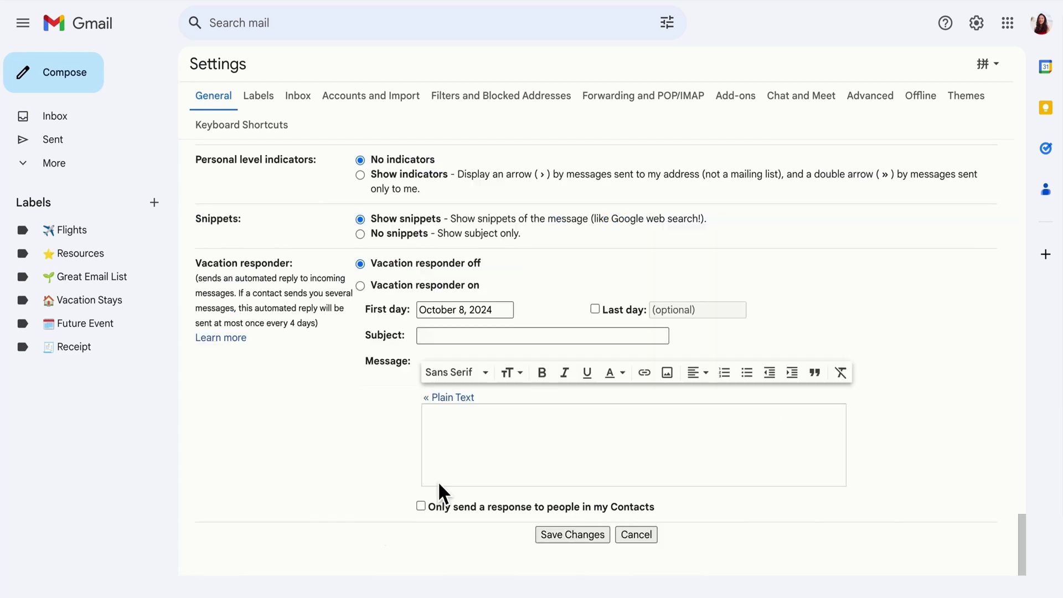
click(572, 538)
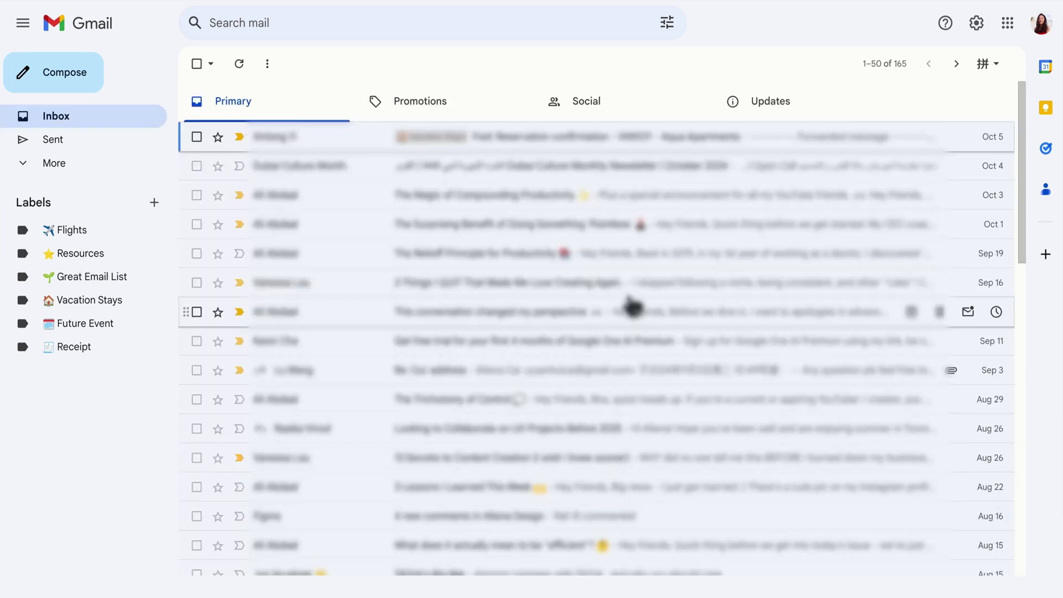
click(67, 77)
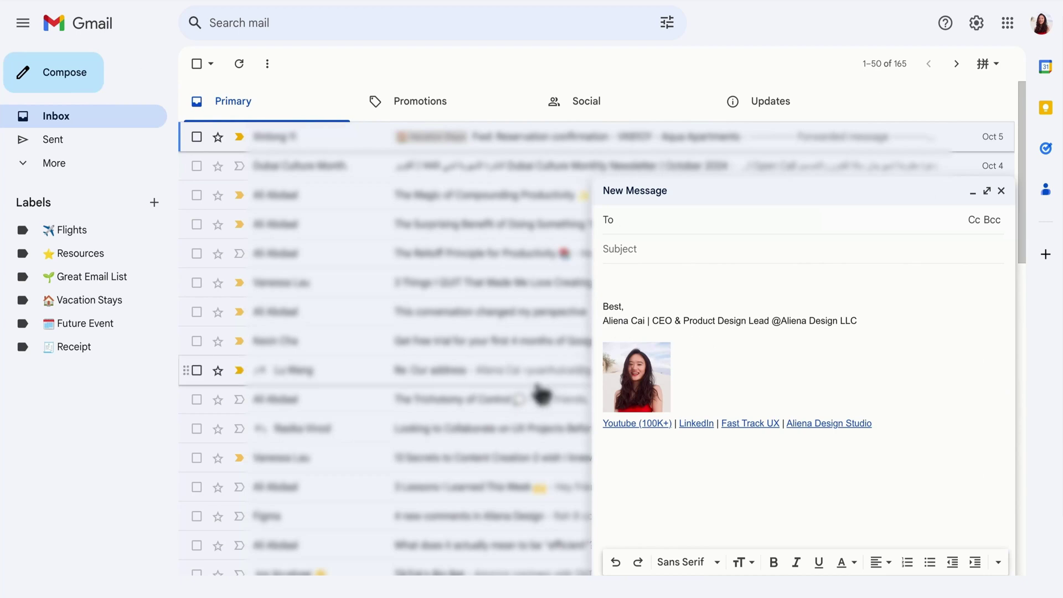